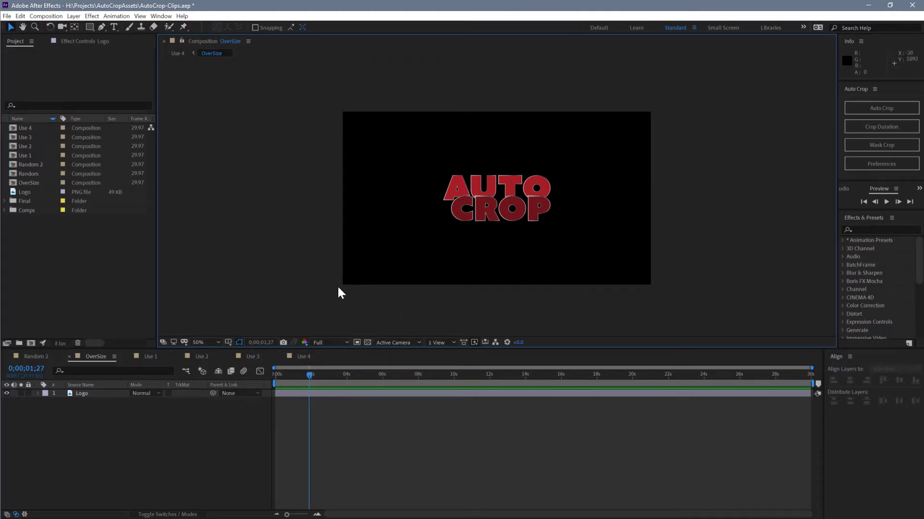
- Examine the Auto Crop command variants offered for the OverSize composition, including Auto Crop Duration
click(72, 16)
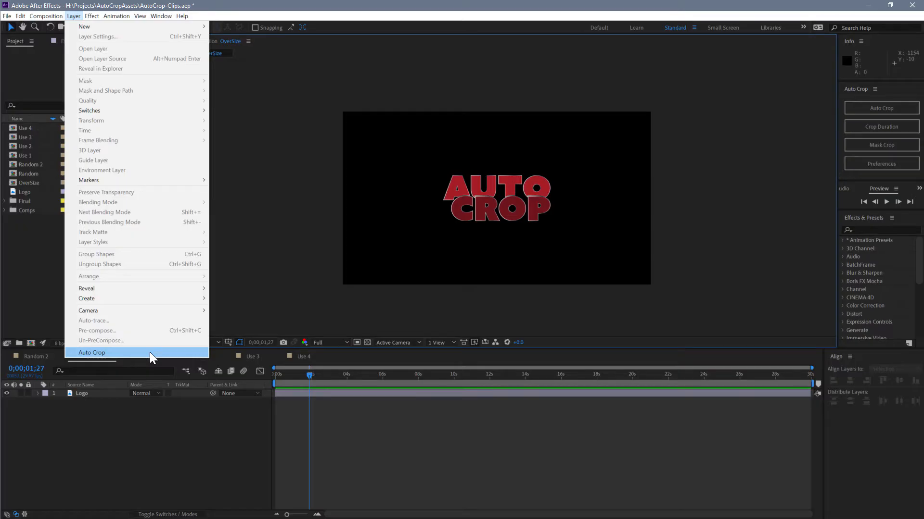
key(ctrl)
ctrl+click(149, 352)
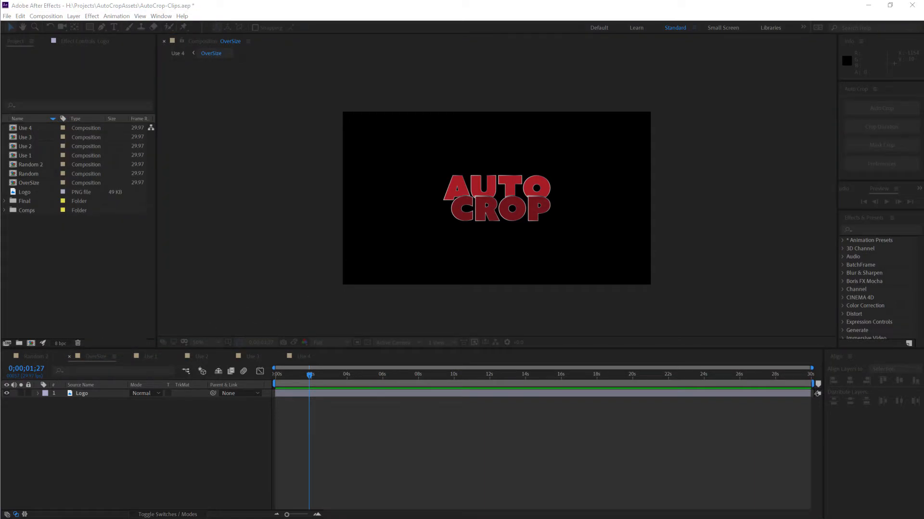
click(497, 216)
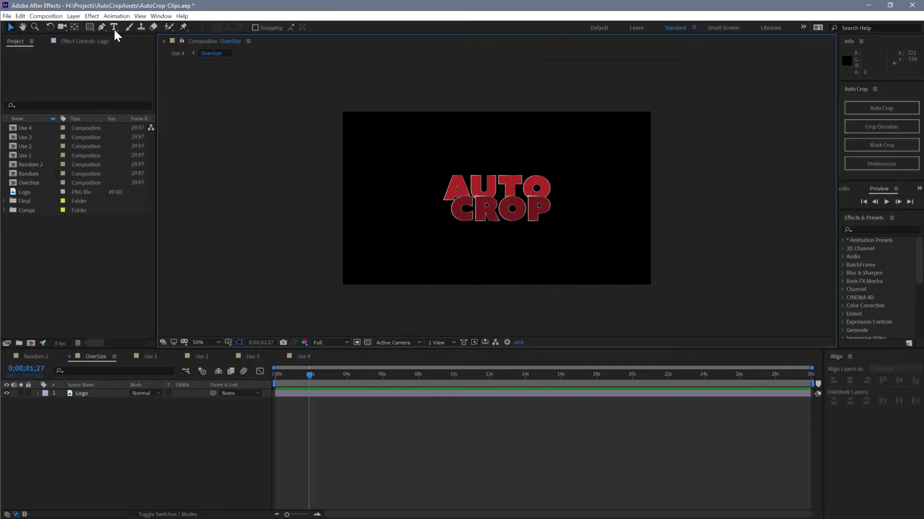
click(74, 16)
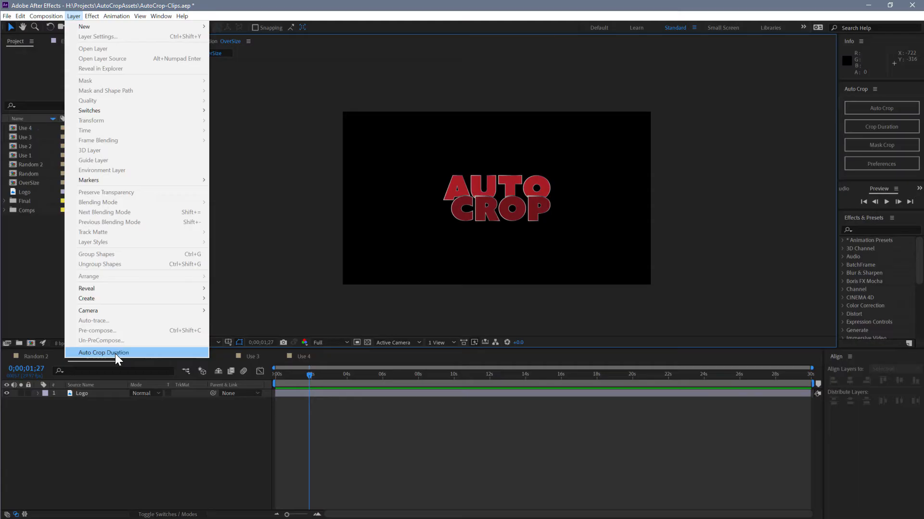
key(alt)
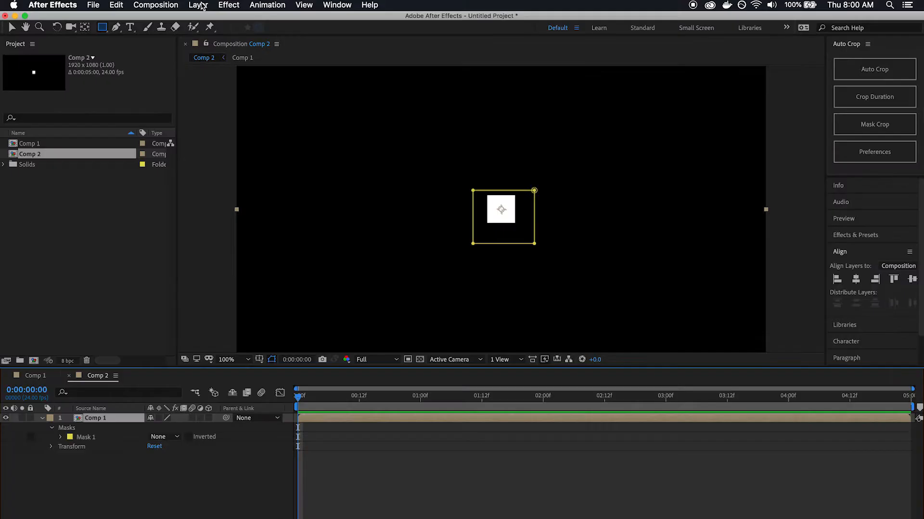
- Examine the Auto Crop command variants offered for the Comp 1 layer in Comp 2, including Auto Crop Preferences
click(199, 6)
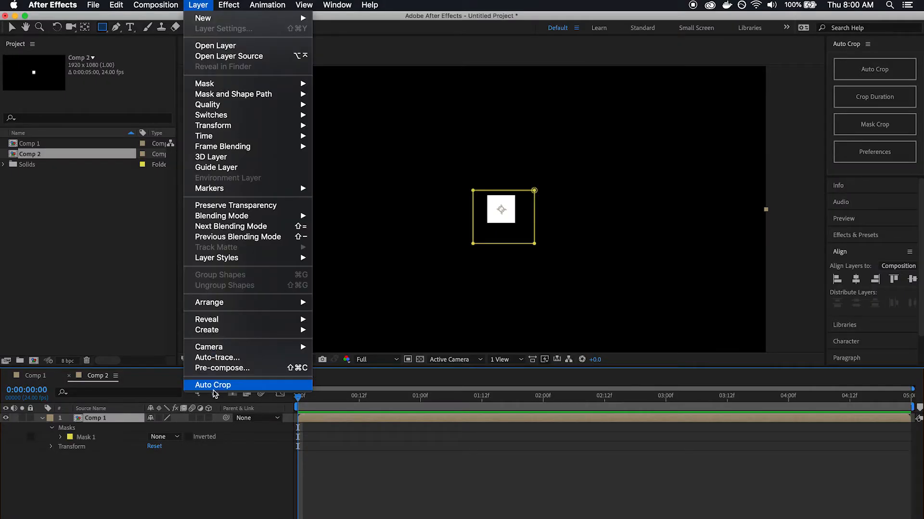
click(345, 310)
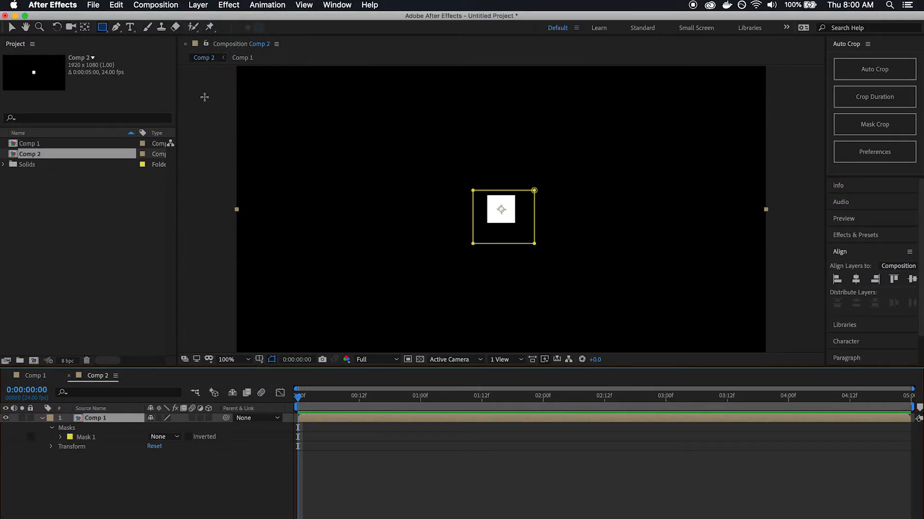
click(200, 7)
click(201, 7)
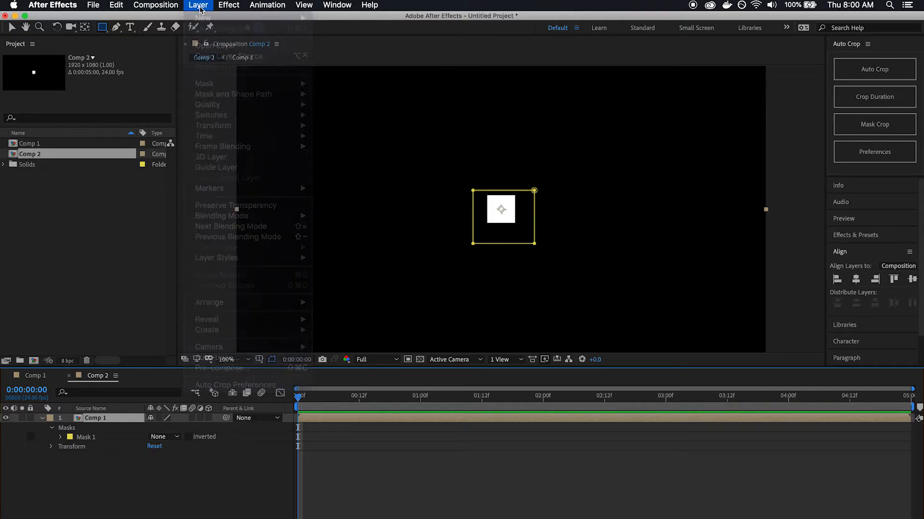
click(200, 7)
click(201, 6)
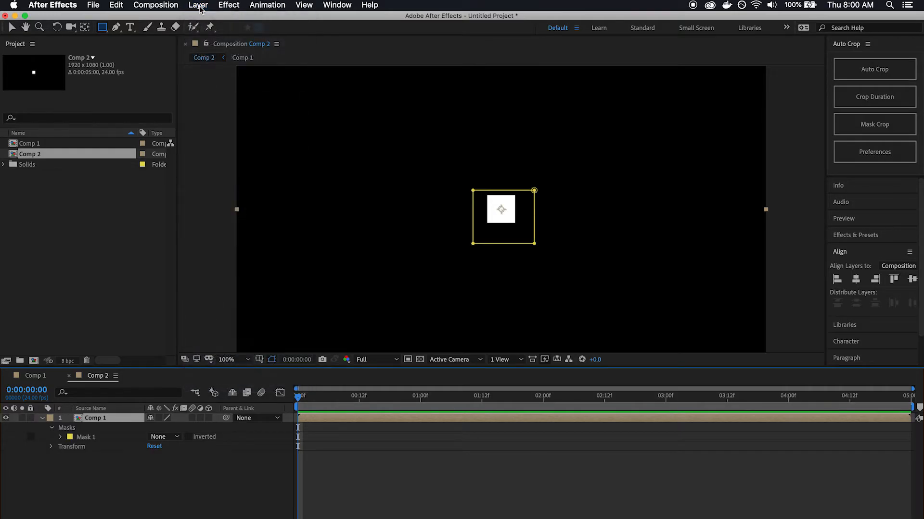
click(200, 7)
click(200, 6)
click(200, 7)
click(200, 6)
click(200, 7)
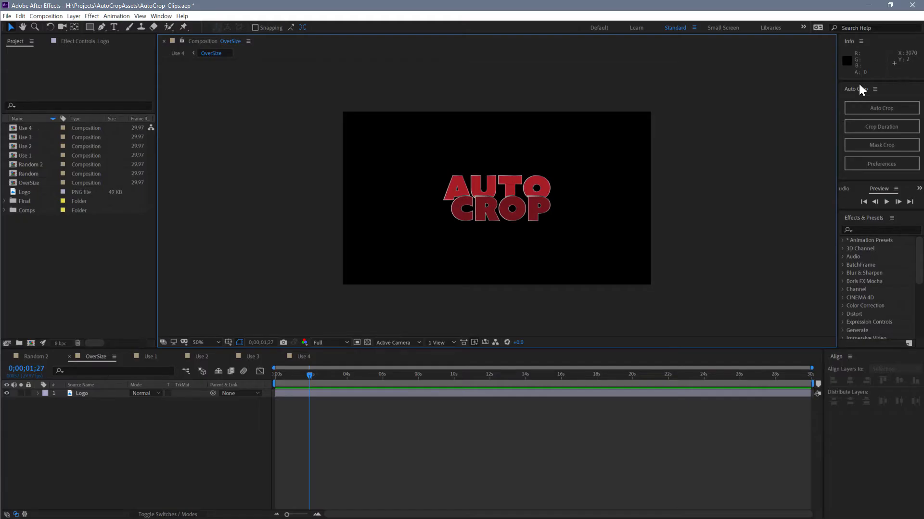
- Review the options in the Auto Crop Preferences and close them without saving
click(859, 85)
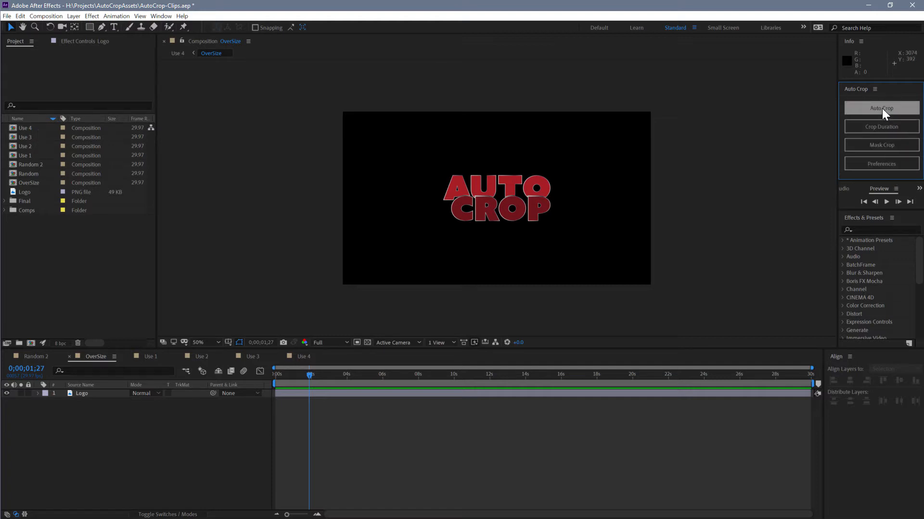
click(881, 163)
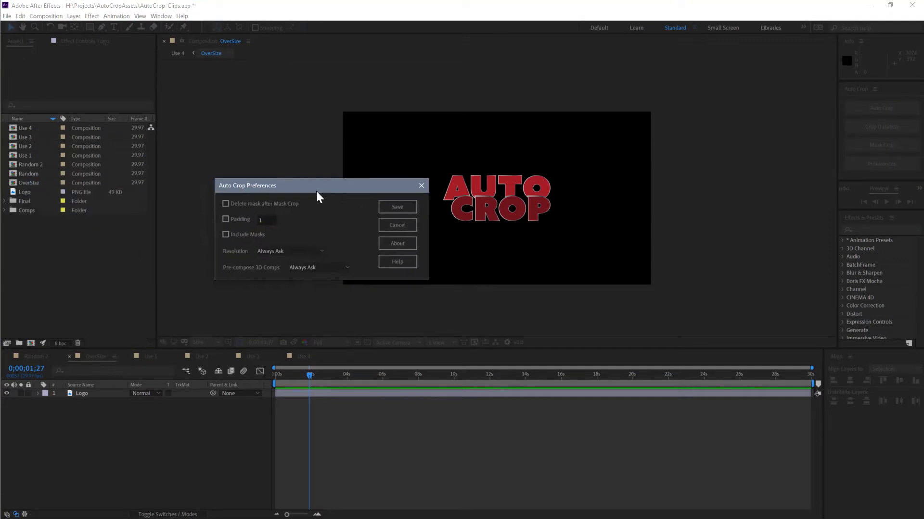
click(421, 185)
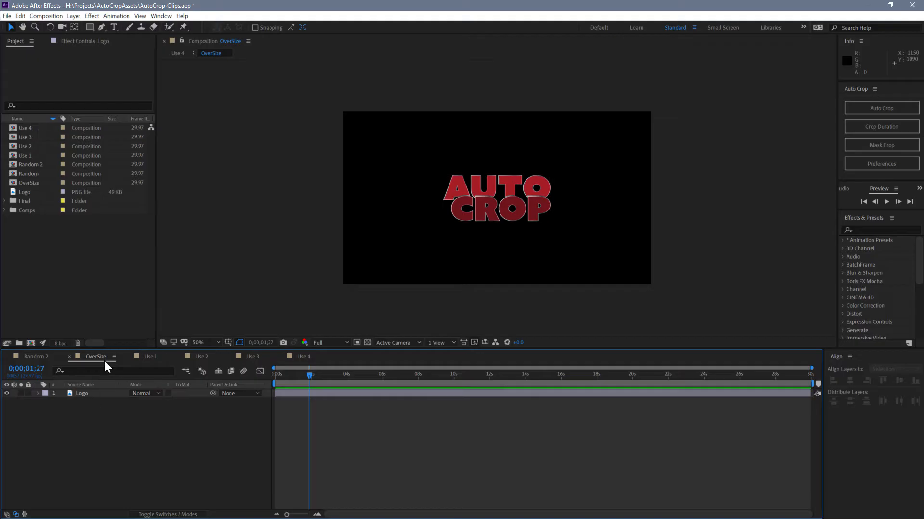
- Create a new composition from OverSize, auto-crop its OverSize layer and open the nested composition
drag(46, 185, 31, 343)
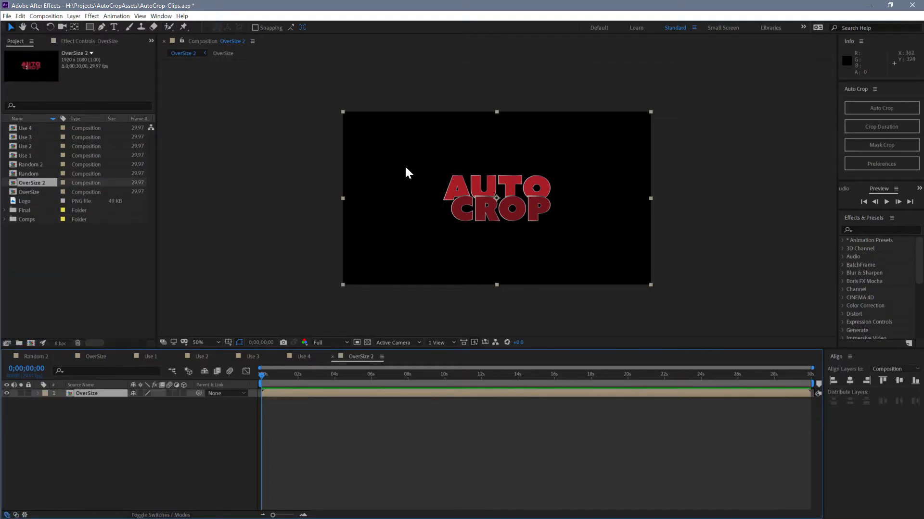
click(74, 16)
click(120, 354)
double_click(99, 396)
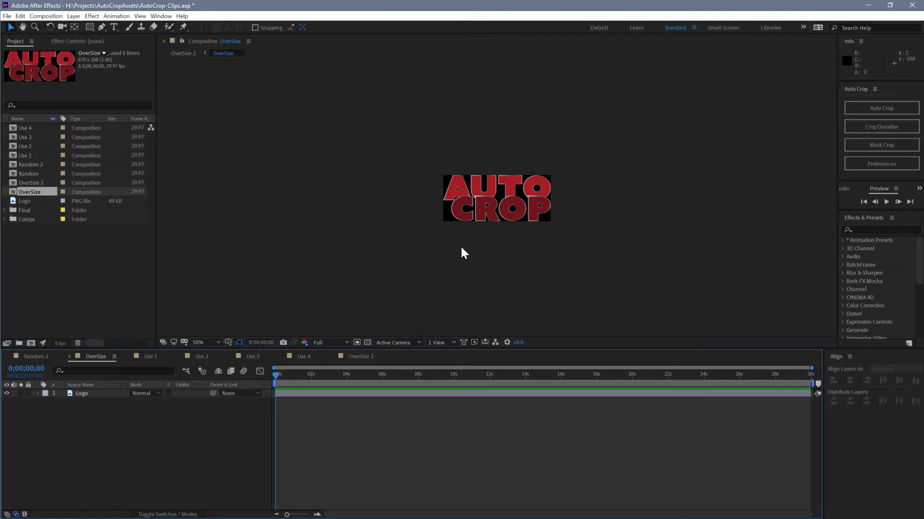
- Undo the crop of OverSize and delete the OverSize 2 composition
key(ctrl+z)
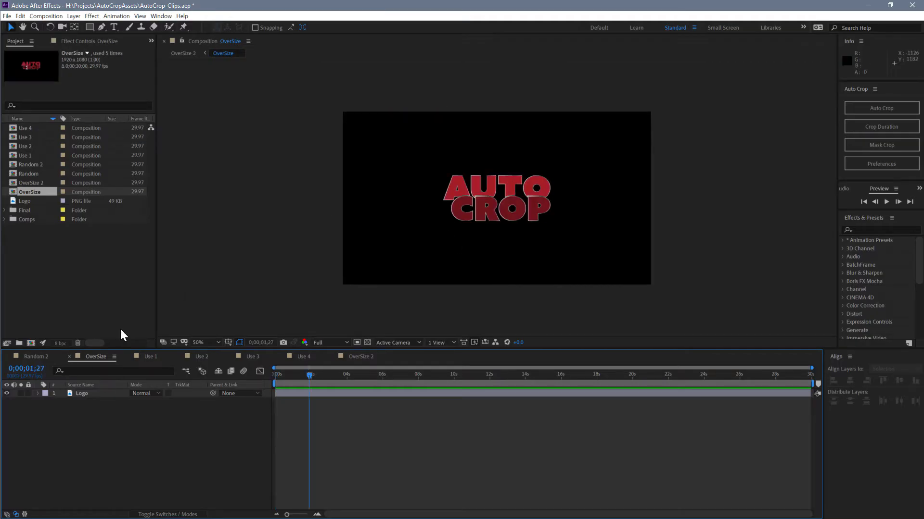
click(41, 184)
key(Delete)
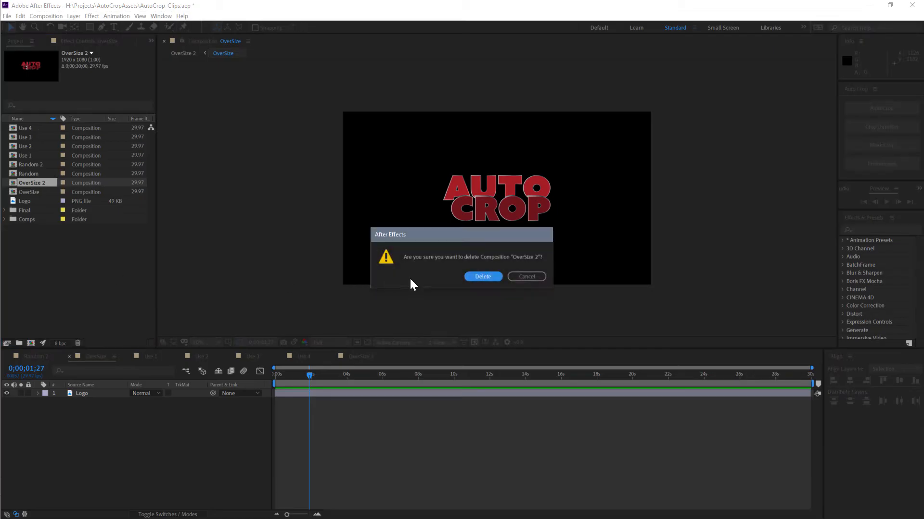
click(483, 276)
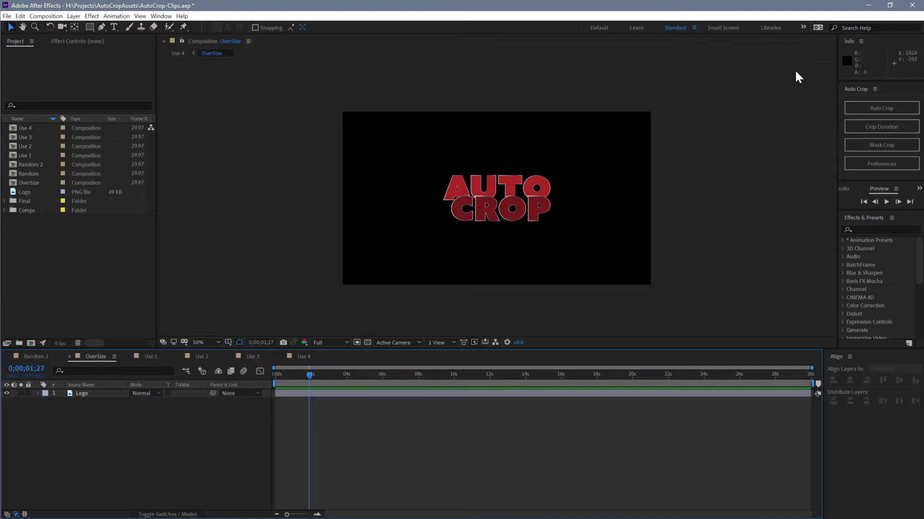
- Try Auto Crop directly on the open OverSize composition and undo the crop
click(867, 111)
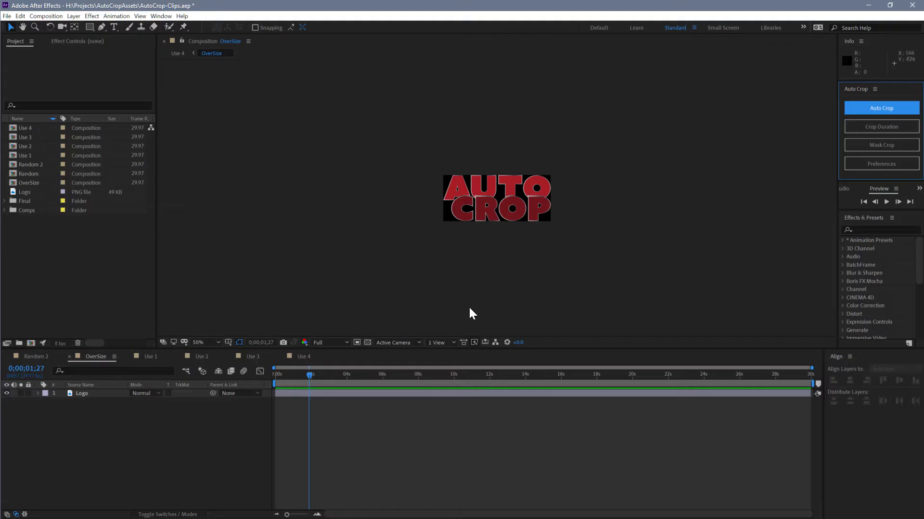
click(202, 460)
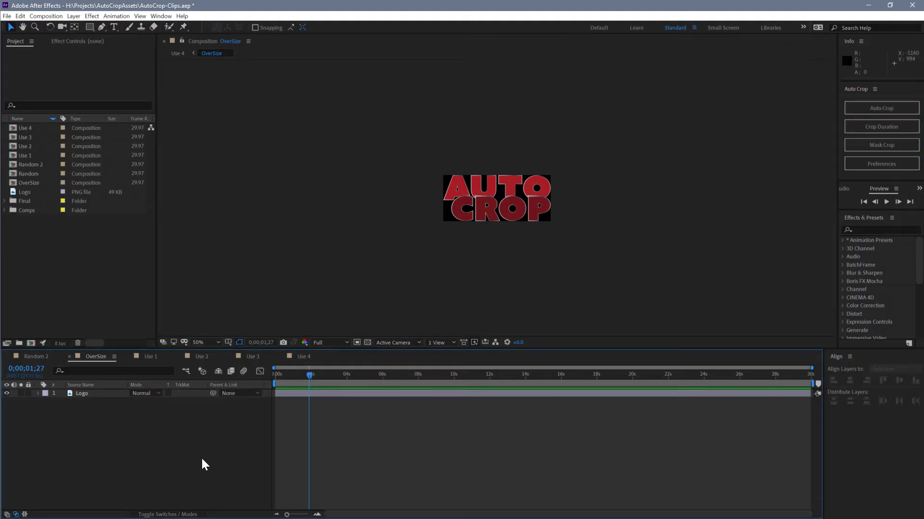
key(ctrl+z)
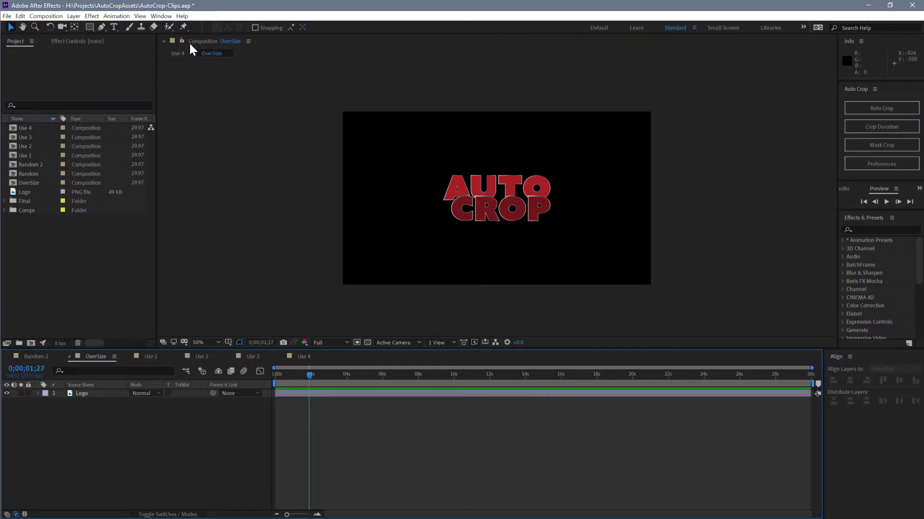
- Display the Use 1 to Use 4 compositions side by side and select the OverSize layer in Use 1, Use 4 and Use 3
double_click(62, 138)
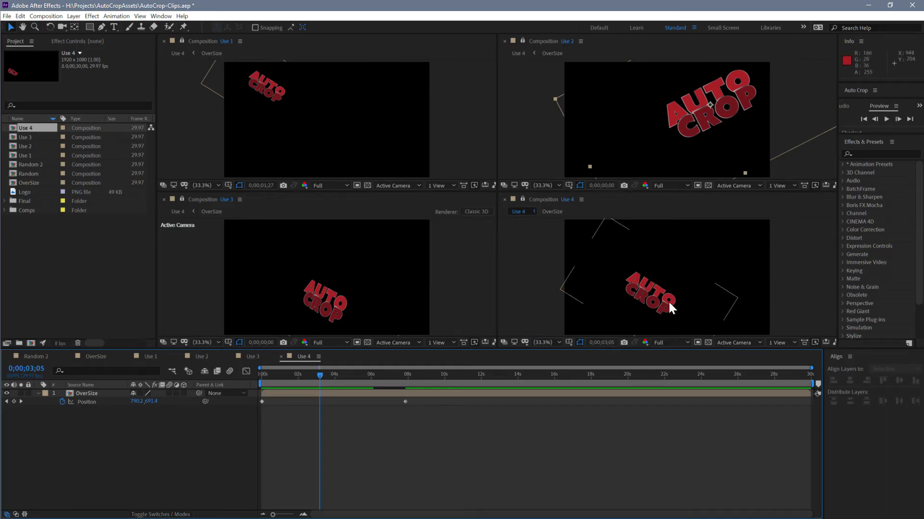
click(474, 87)
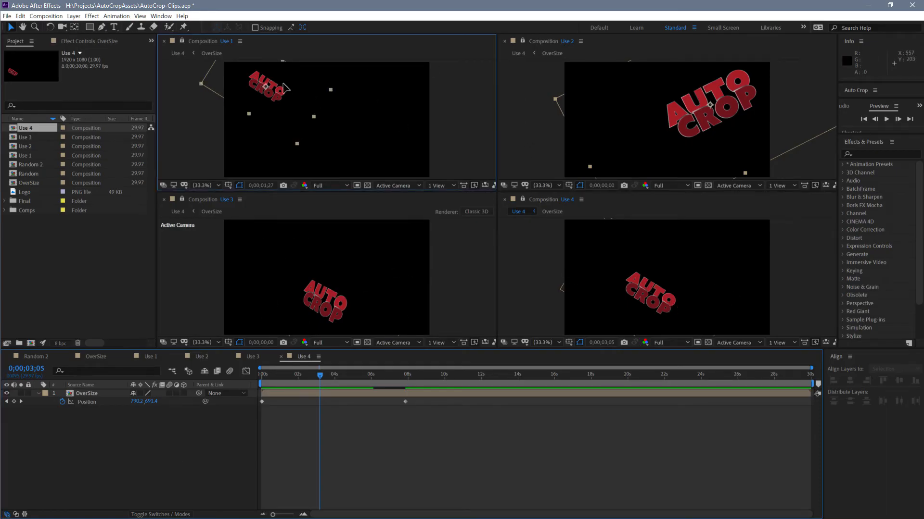
click(668, 308)
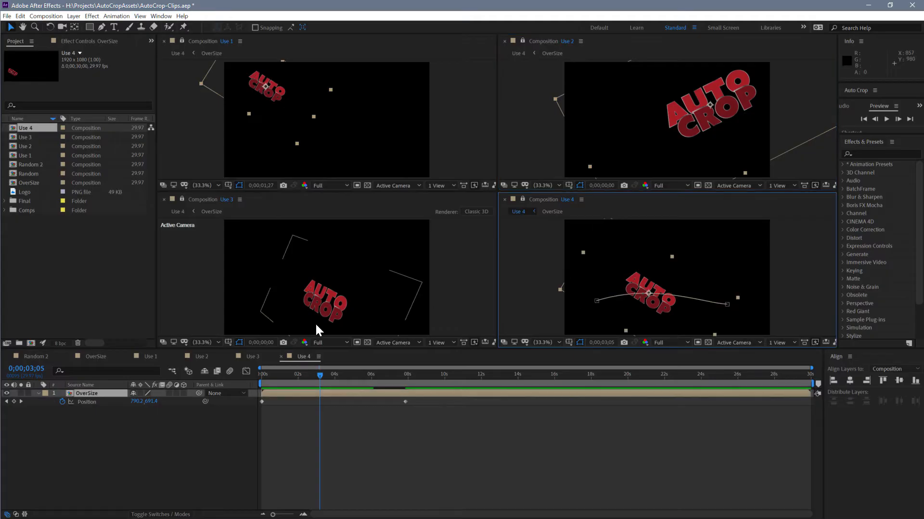
click(317, 300)
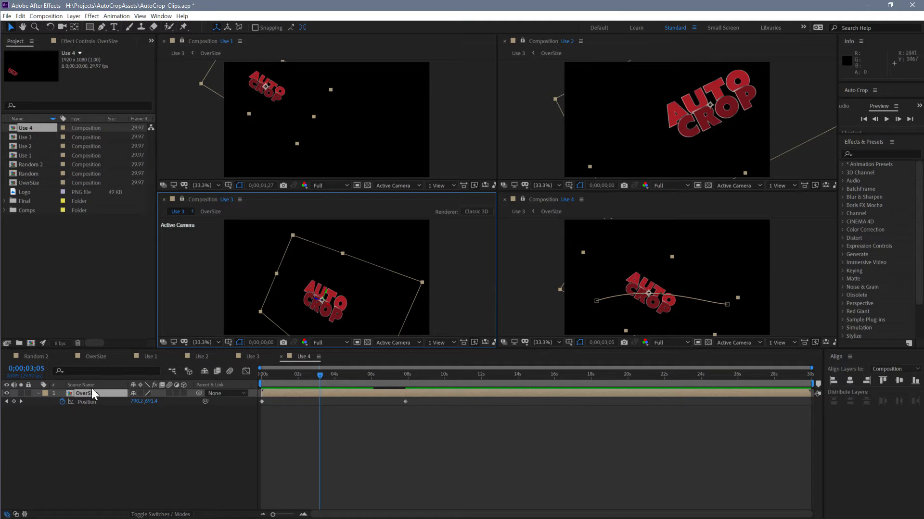
- Auto-crop the OverSize layer in Use 4 and preview the composition's animation
drag(93, 393, 47, 136)
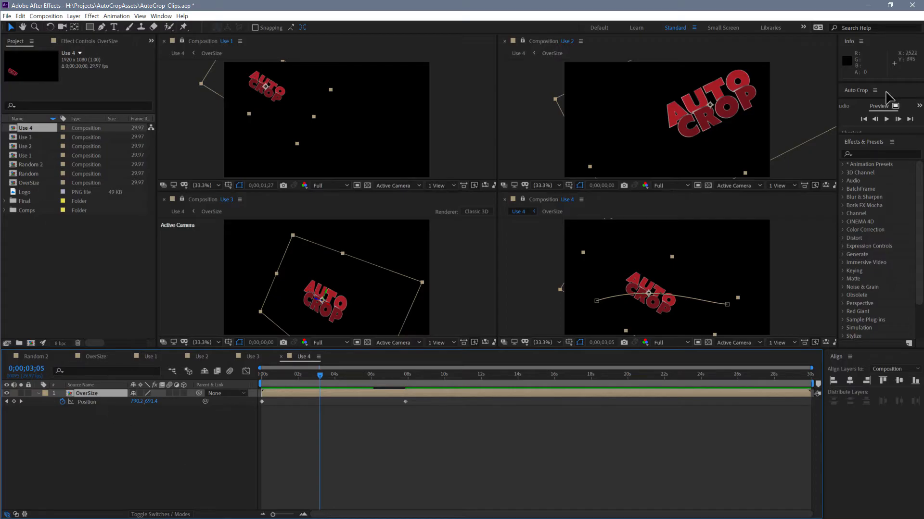
drag(885, 98, 897, 214)
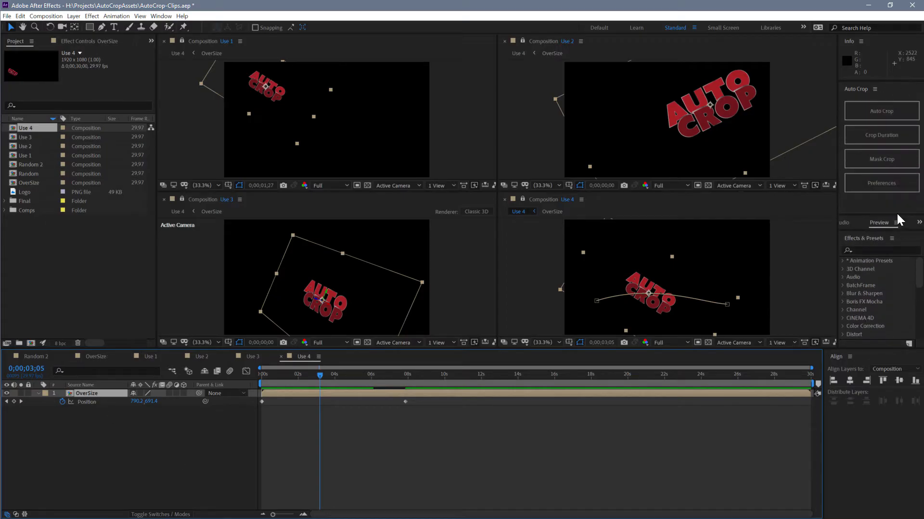
click(896, 108)
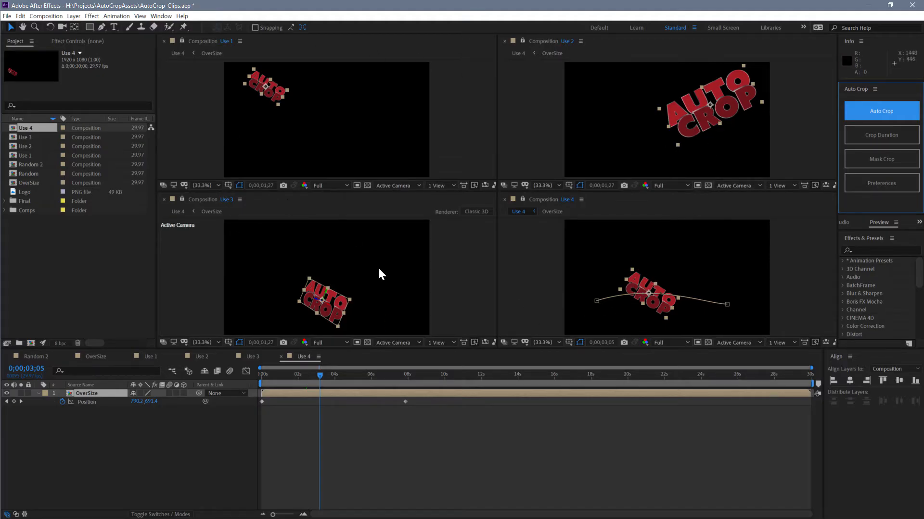
click(646, 295)
key(space)
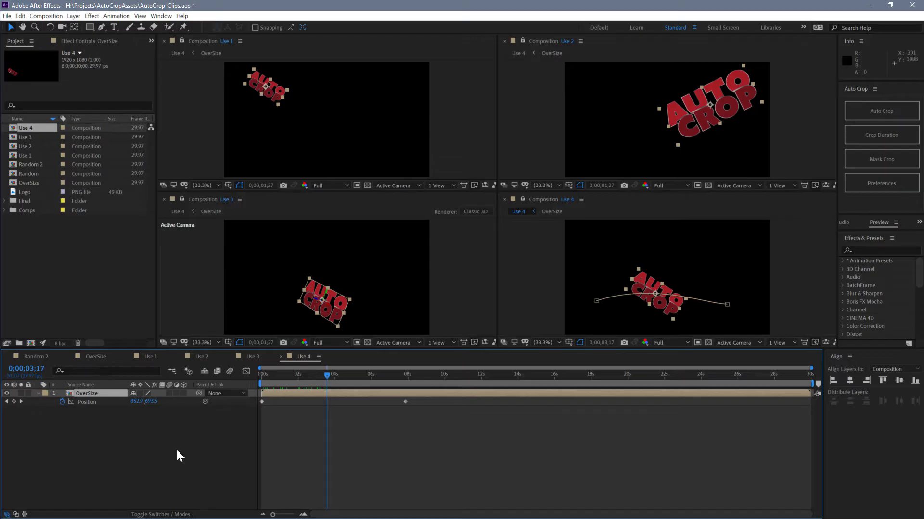
- Close the Use 3, Use 4 and Use 2 viewers, leaving Use 1, and widen the Auto Crop panel
click(164, 200)
click(504, 199)
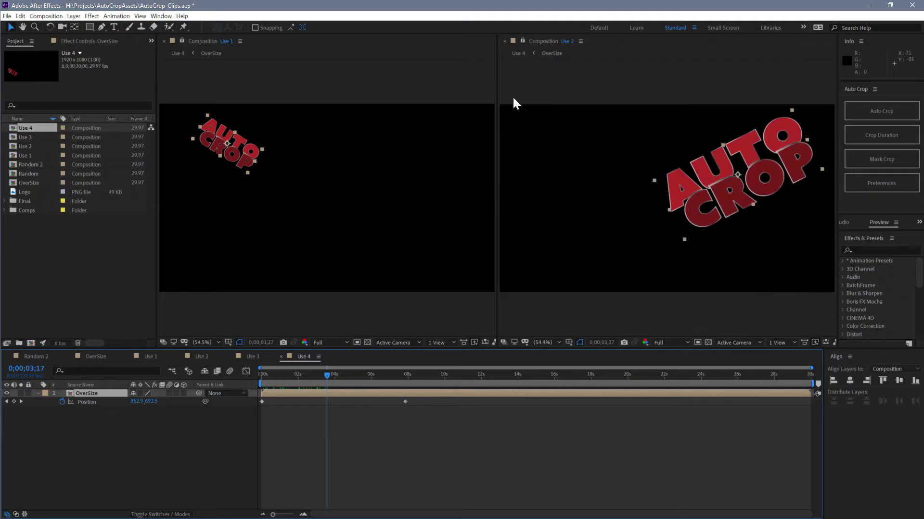
key(ctrl+w)
drag(491, 158, 865, 92)
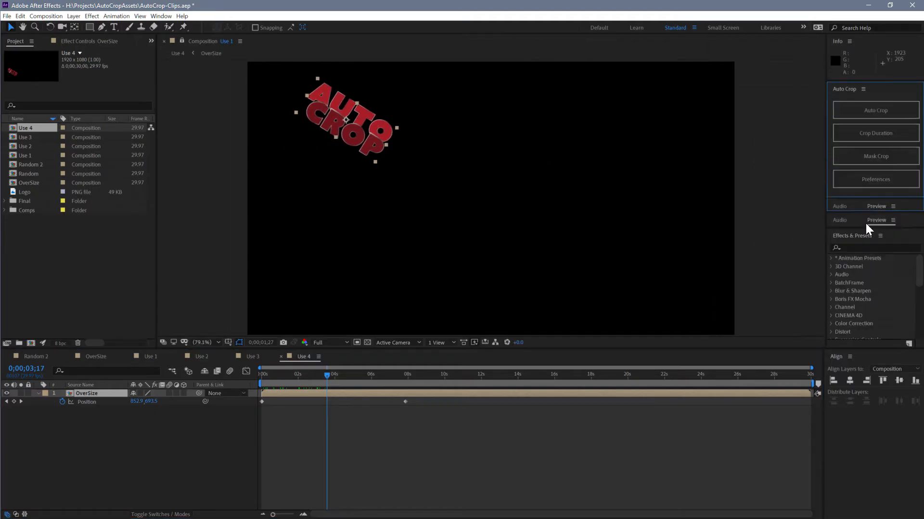
click(115, 228)
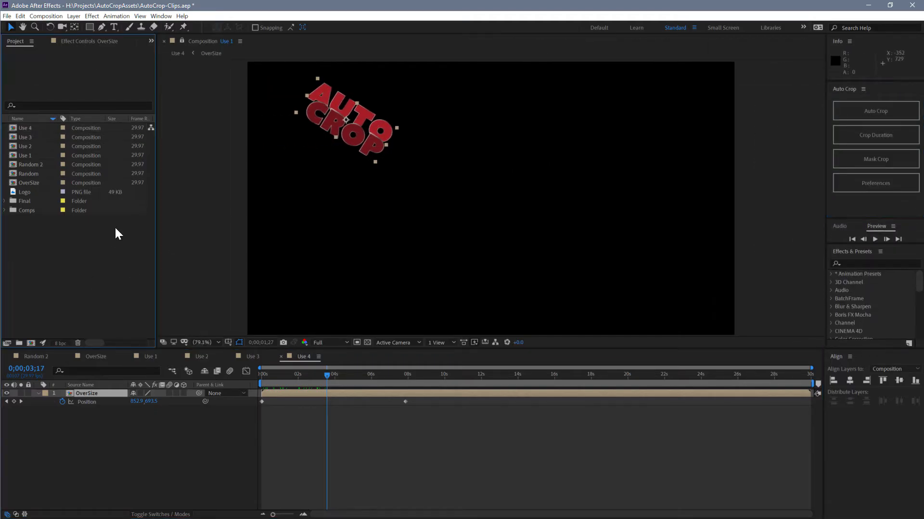
- Open the Random 2 composition, preview its animation and set the current time to 0;00;05;21
double_click(32, 164)
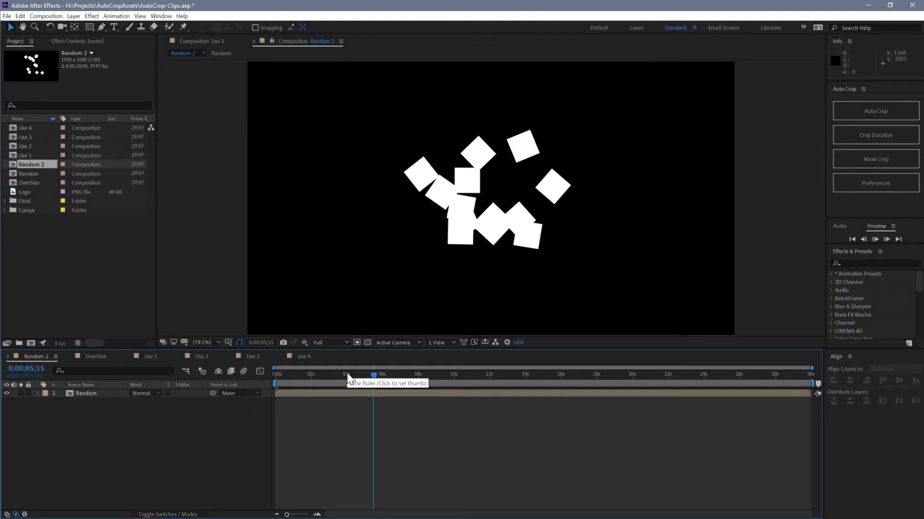
key(space)
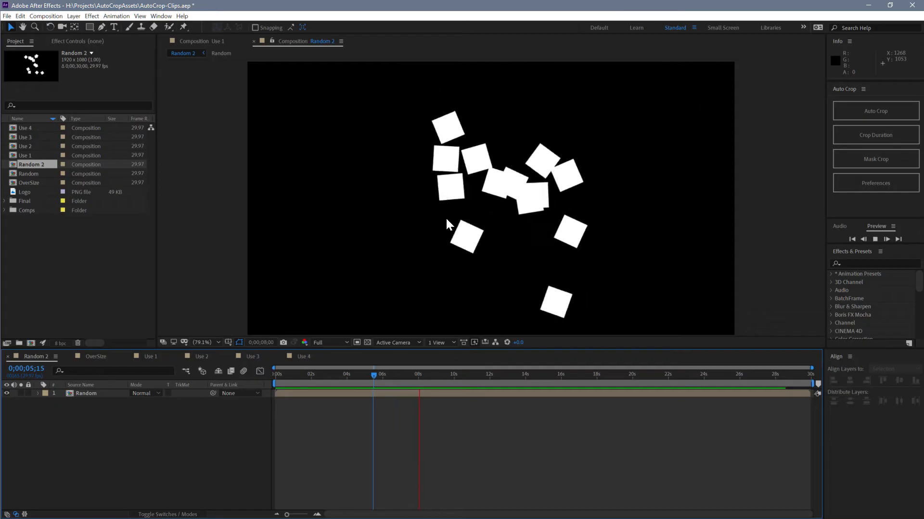
click(378, 376)
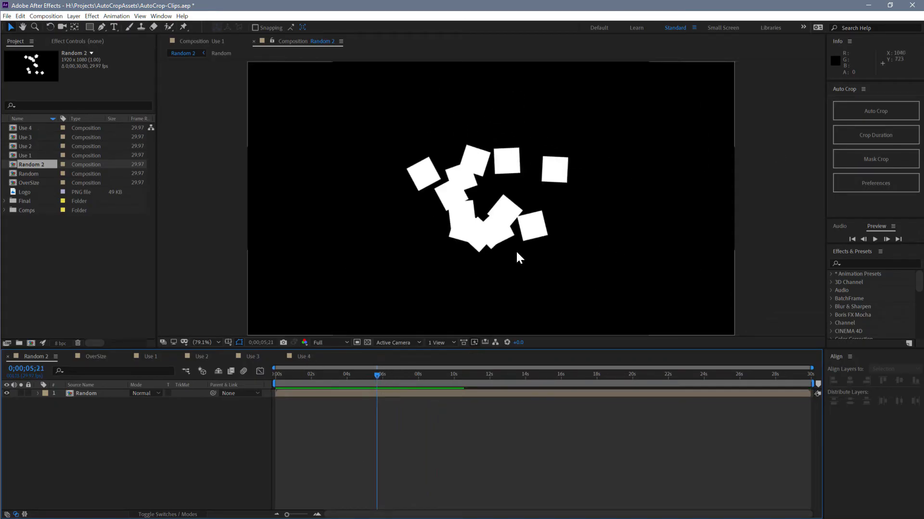
- Auto-crop the Random layer in Random 2, check the animation at 0;00;09;01 and undo the crop
click(96, 394)
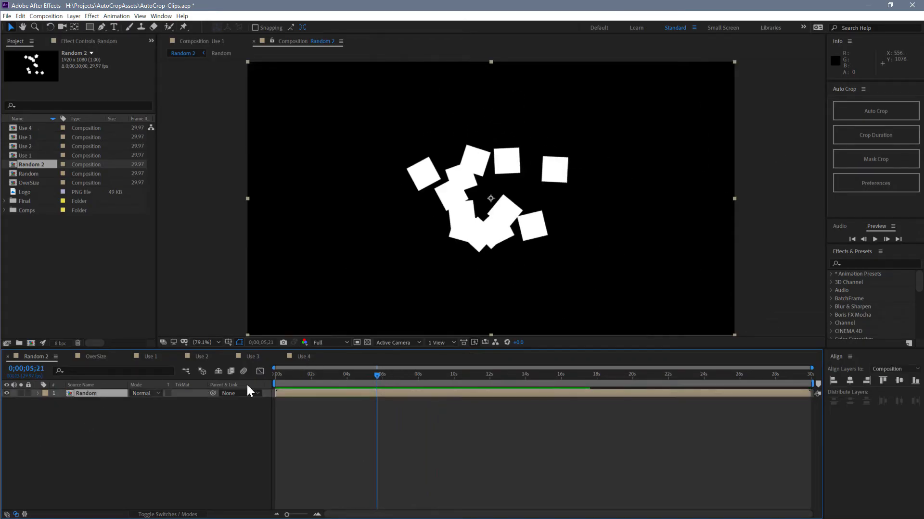
click(884, 107)
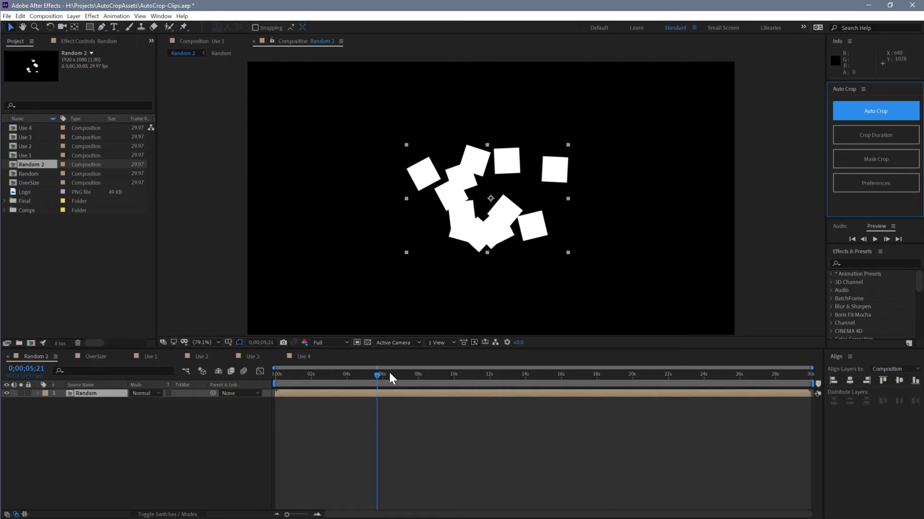
drag(371, 377, 436, 376)
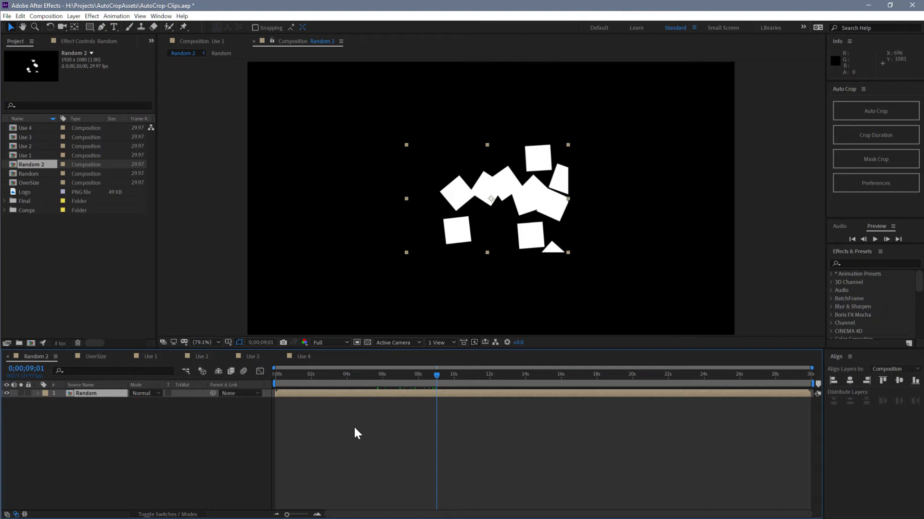
key(ctrl+z)
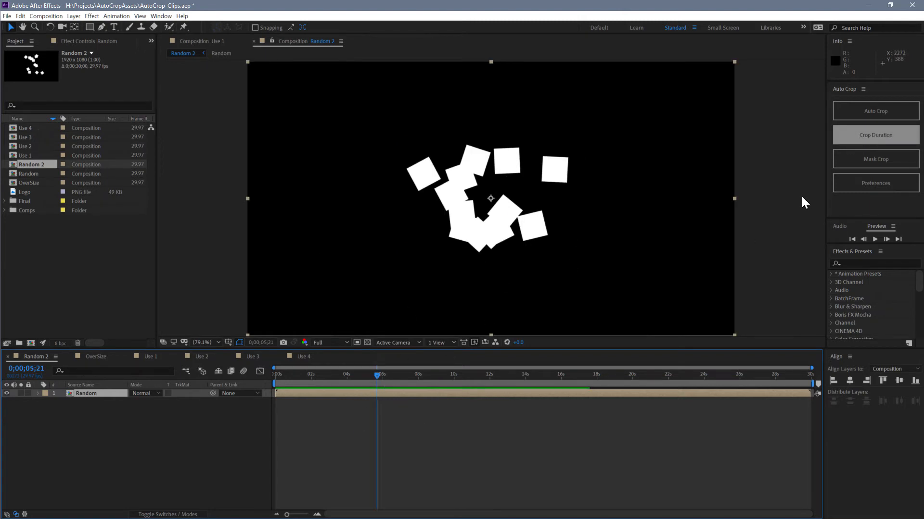
- Crop the Random layer to its content over the whole duration and check the result at 0;00;15;11
click(881, 142)
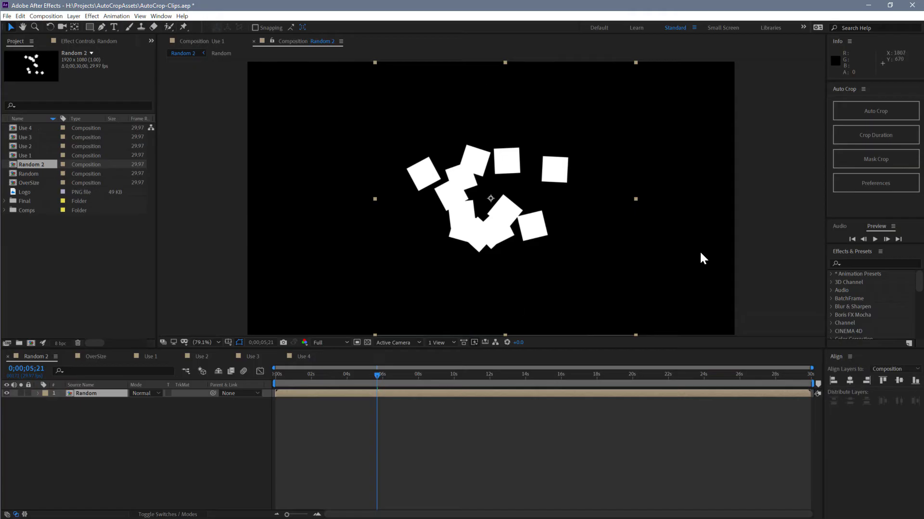
drag(377, 377, 550, 377)
click(237, 303)
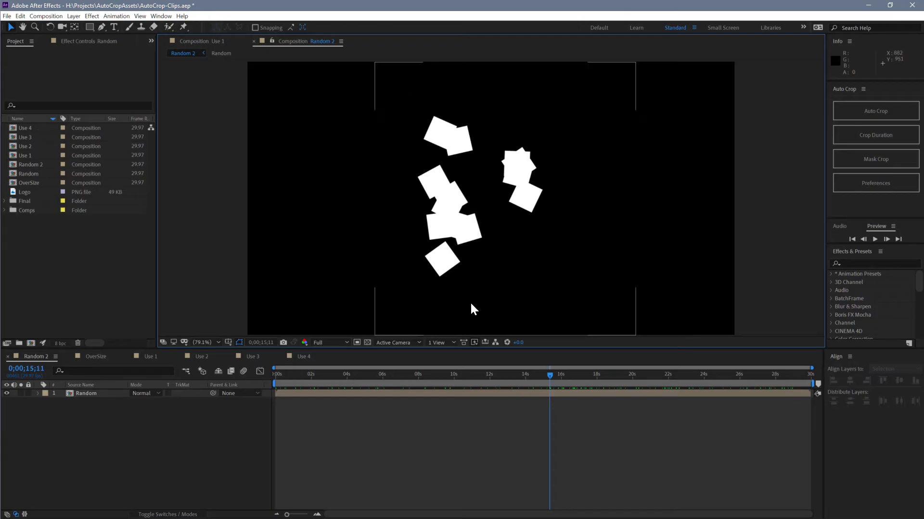
- Draw a rectangular mask over the central squares of the Random layer, set its mode to None and apply Mask Crop
key(ctrl+shift+a)
key(q)
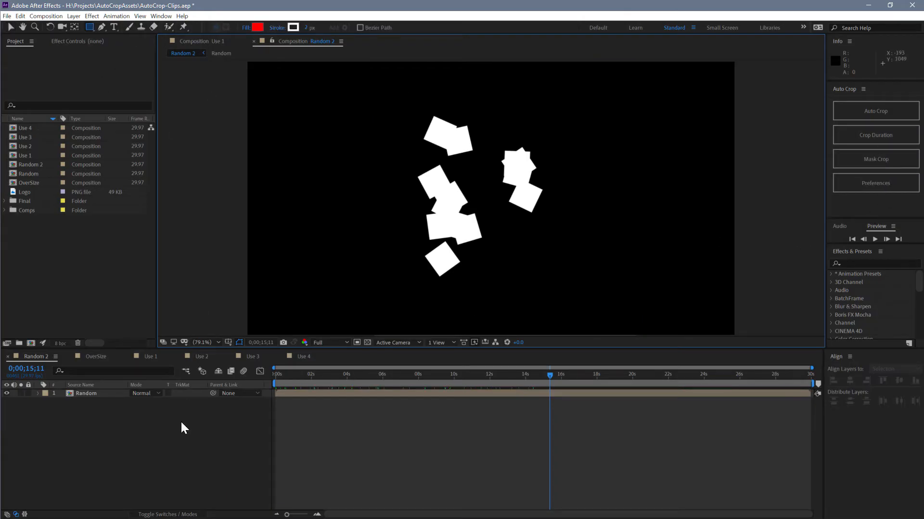
click(109, 394)
drag(396, 156, 528, 254)
click(144, 410)
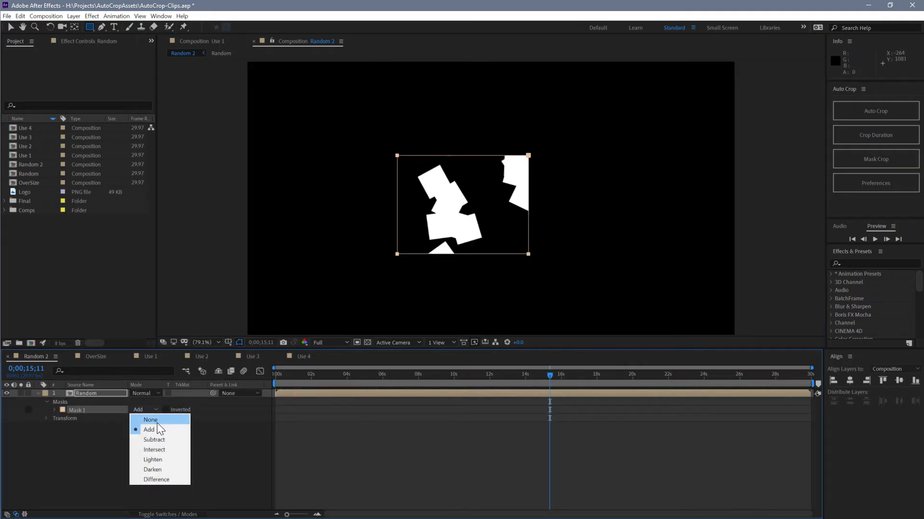
click(157, 419)
click(878, 157)
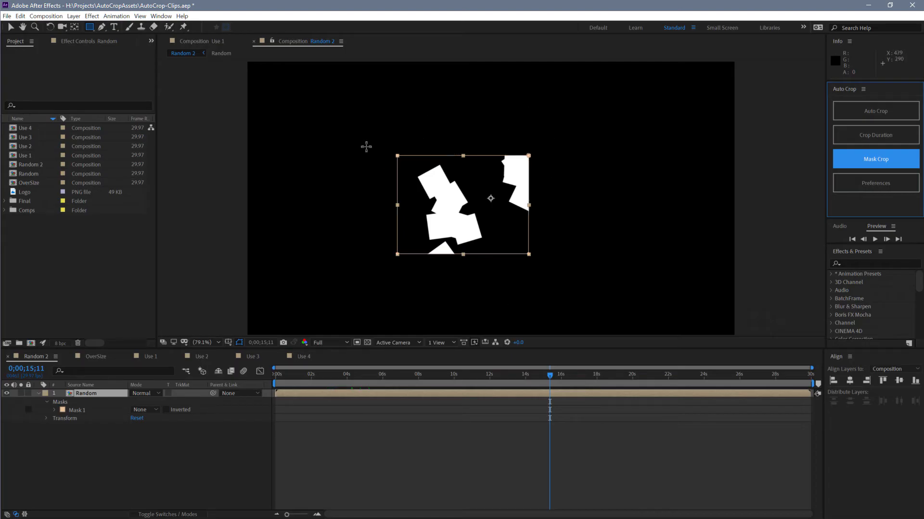
- Replace Mask 1 on the Random layer with a much larger rectangle enclosing all squares and apply Mask Crop to it
click(95, 411)
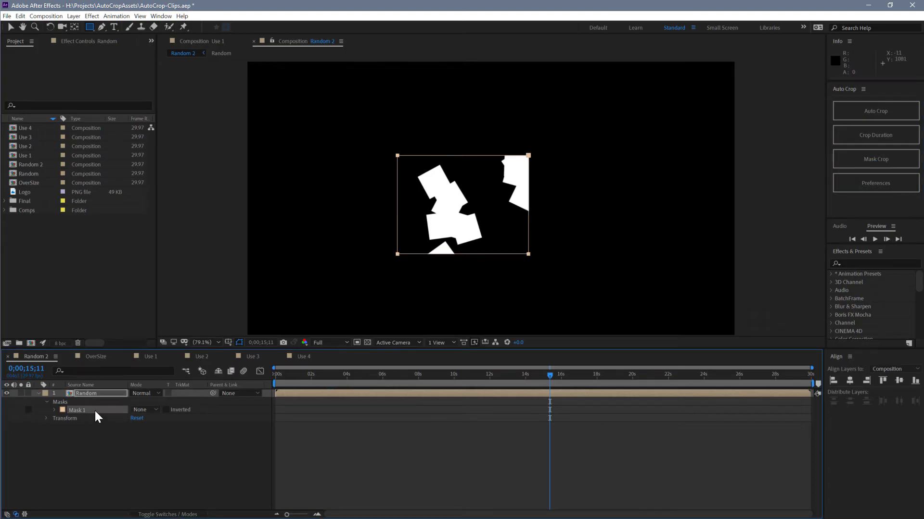
key(Delete)
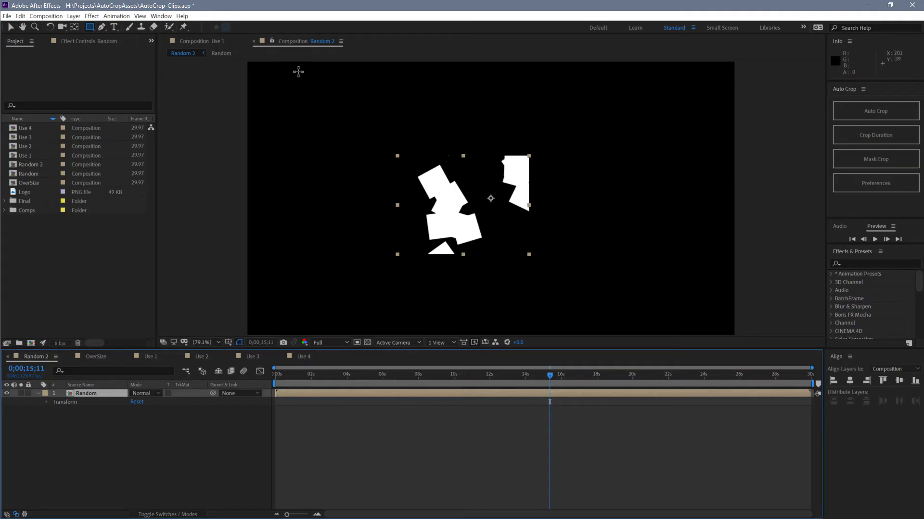
drag(299, 89, 667, 324)
click(876, 159)
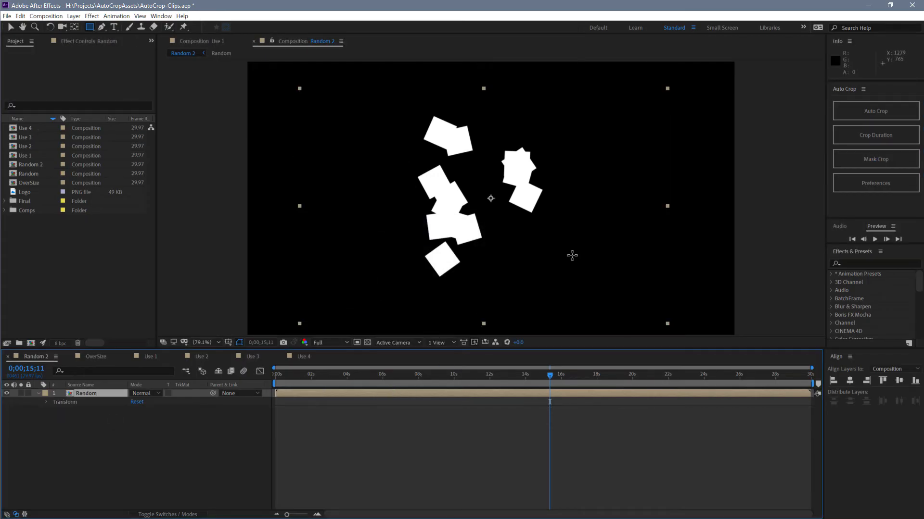
- Enable Delete mask after Mask Crop in the Auto Crop preferences and mask-crop the Random layer to a small central rectangle
click(866, 187)
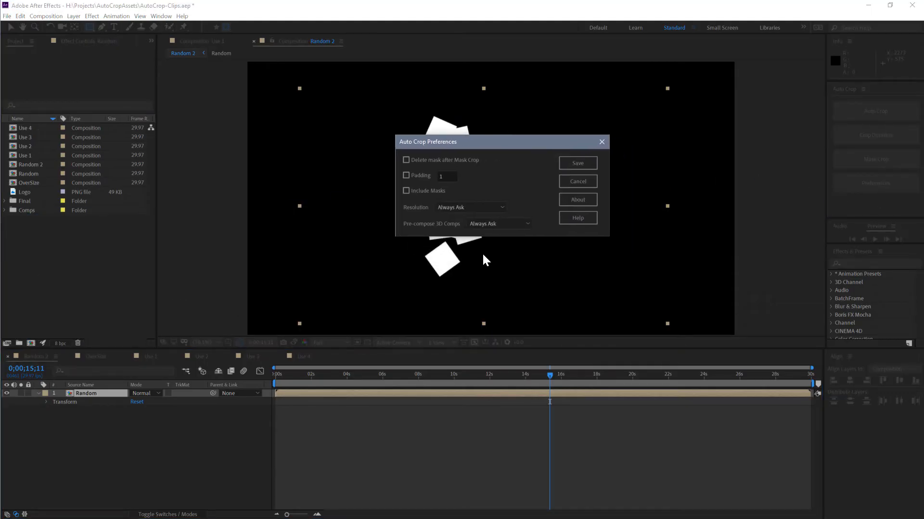
click(406, 160)
click(573, 163)
drag(432, 155, 510, 217)
click(877, 163)
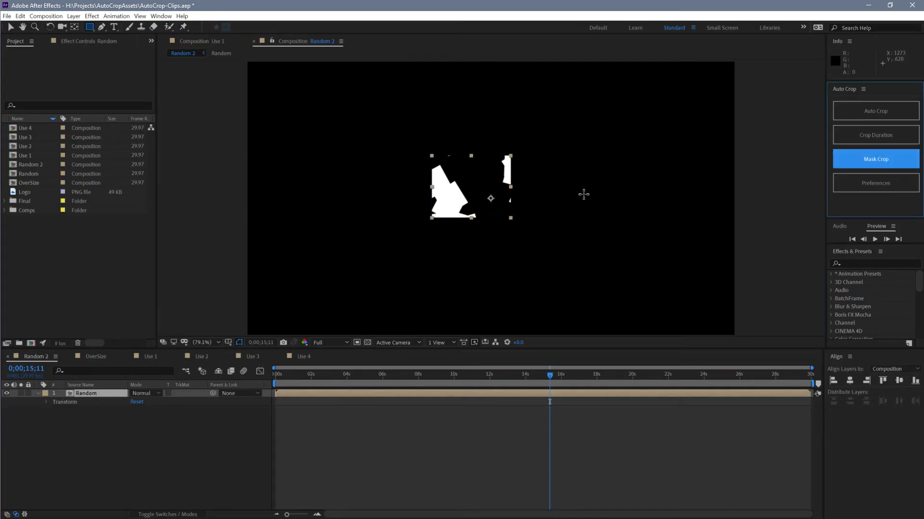
- Configure the Auto Crop preferences with a padding of 10 and Include Masks enabled, and save them
click(876, 183)
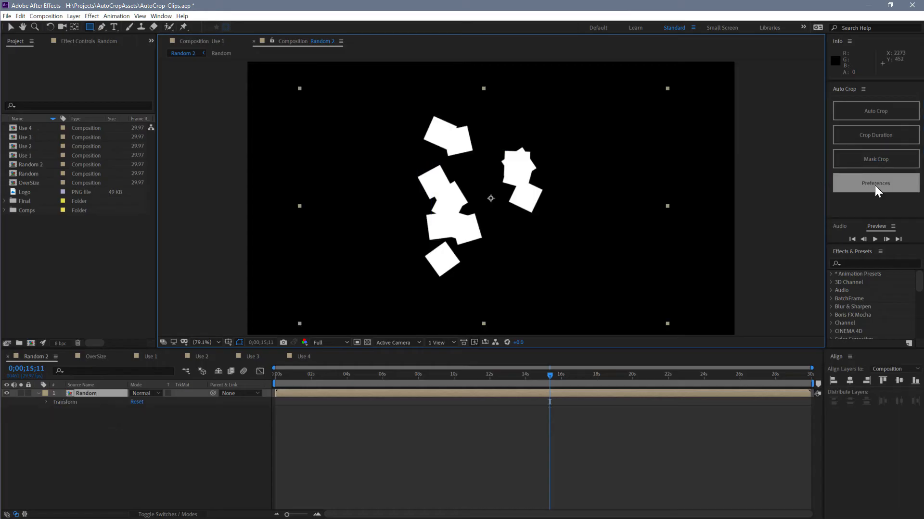
drag(344, 203, 510, 166)
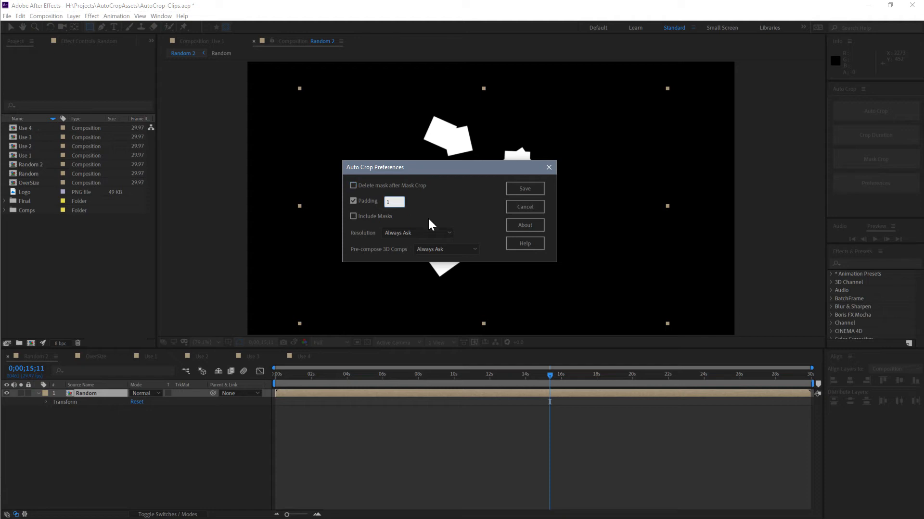
text(0)
click(353, 216)
click(352, 200)
click(358, 201)
click(525, 189)
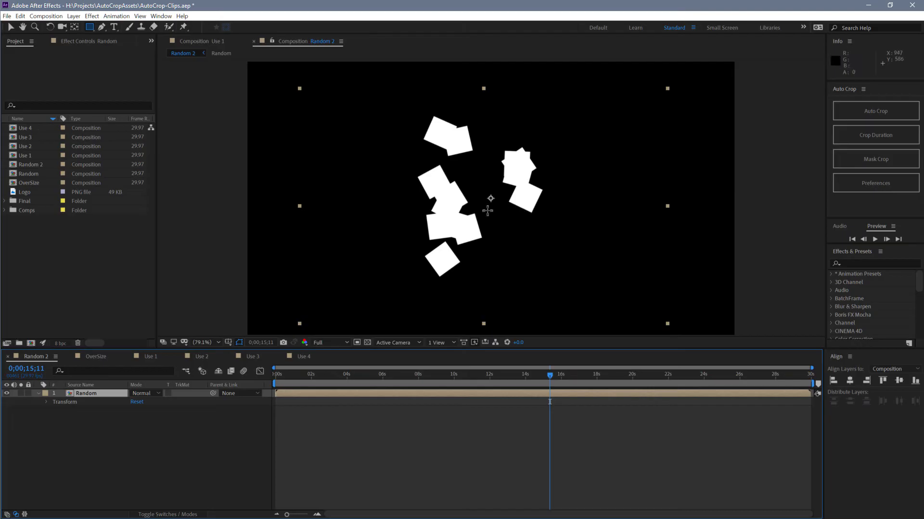
- Mask the left-hand squares of the Random layer with a tall rectangle, auto-crop the layer and delete the mask
drag(378, 98, 450, 304)
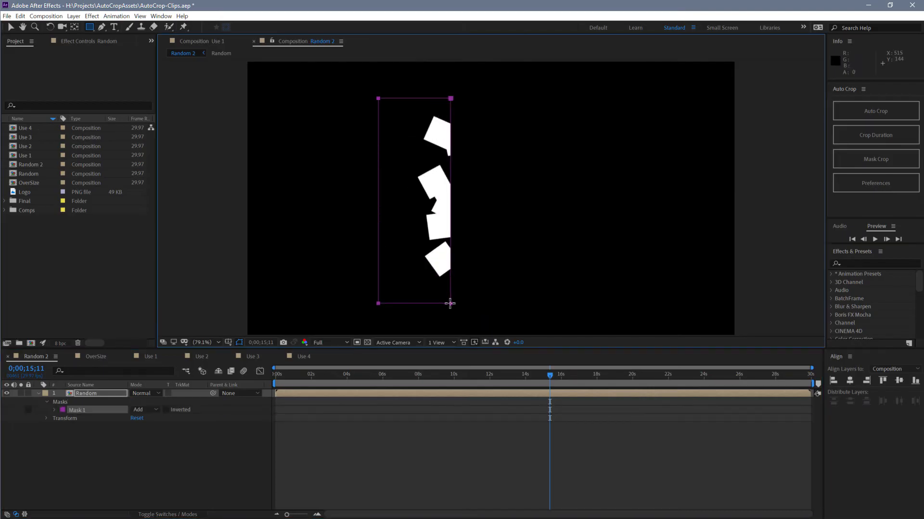
click(99, 385)
click(100, 393)
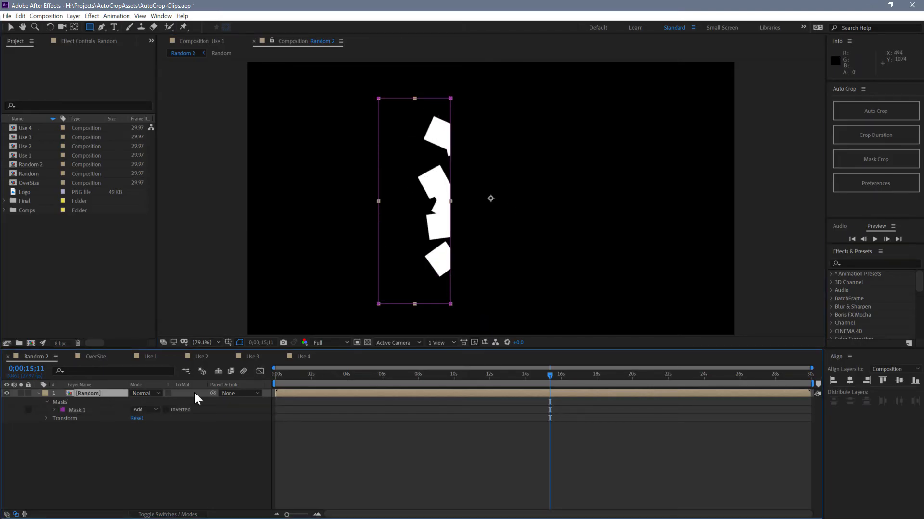
click(872, 115)
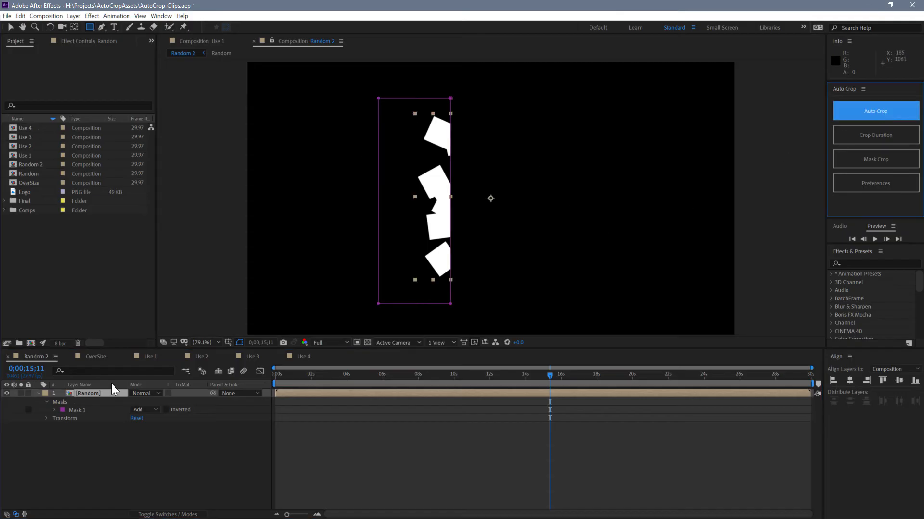
click(83, 409)
key(Delete)
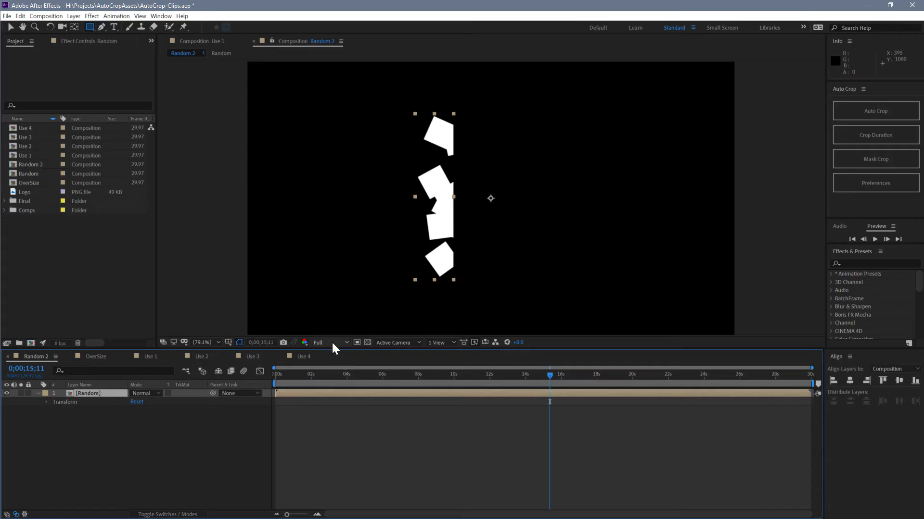
- Disable Include Masks in the Auto Crop preferences, auto-crop the masked Random layer again and delete its mask
click(880, 186)
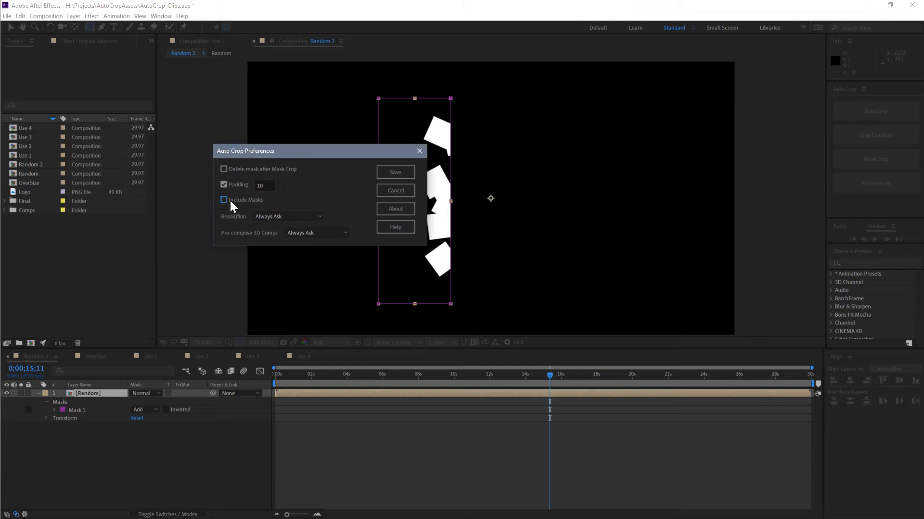
click(395, 172)
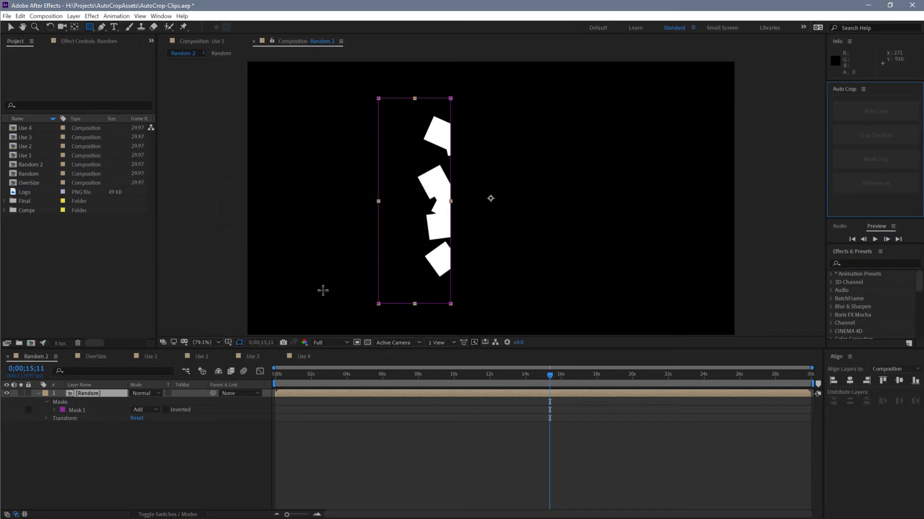
click(874, 116)
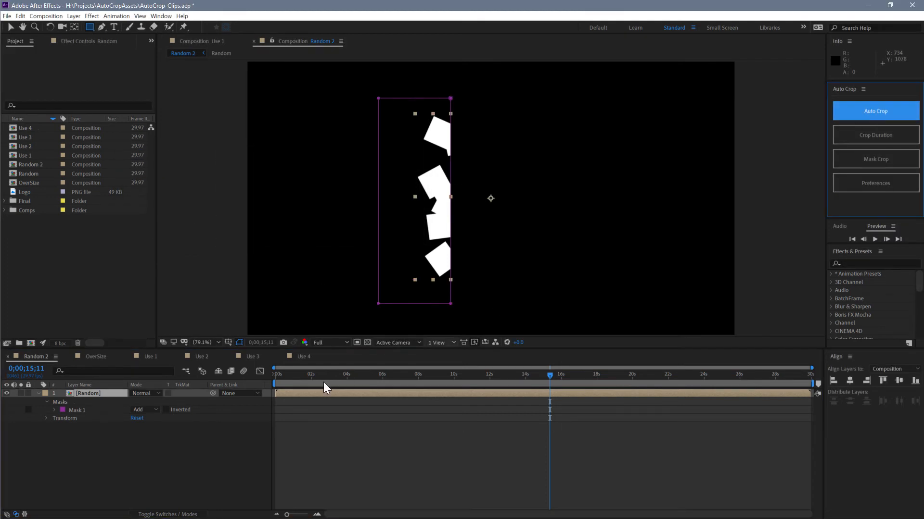
key(Delete)
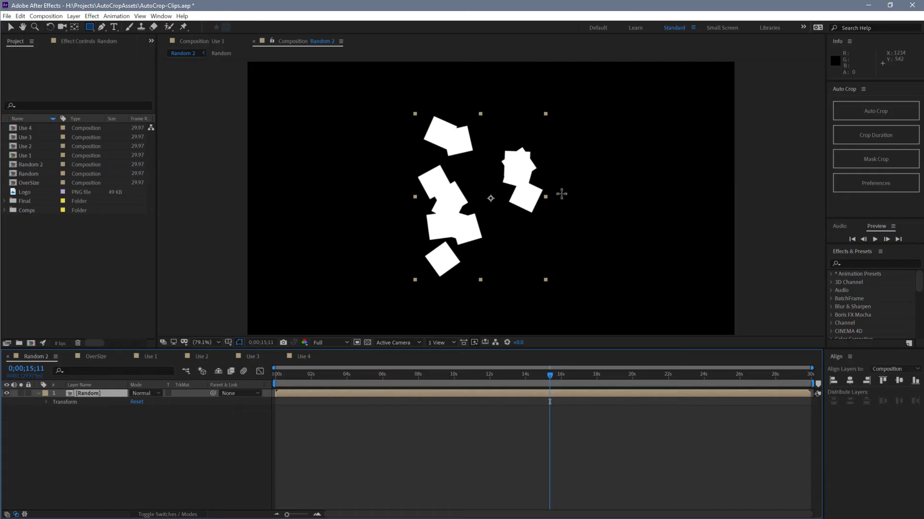
- Examine the padding around the cropped squares up close and in the Random composition, and review the Auto Crop preferences
key(period)
key(period)
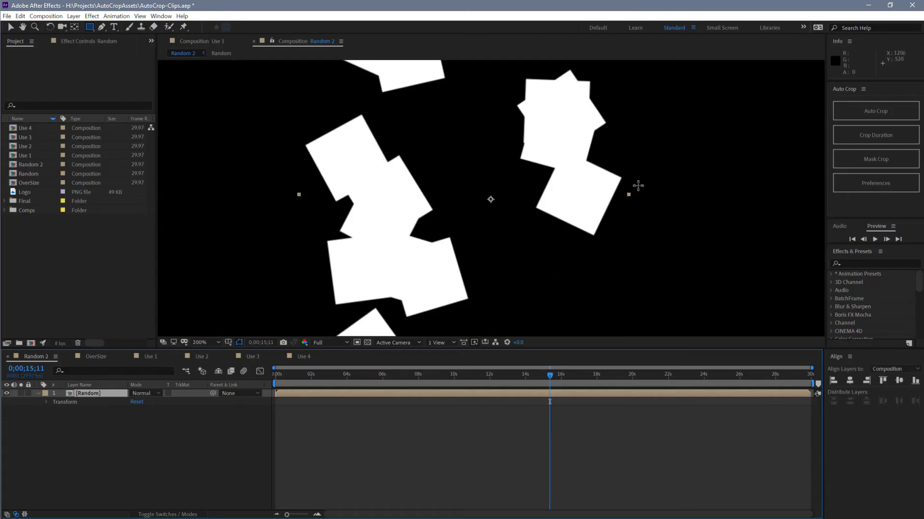
drag(638, 186, 435, 191)
click(108, 386)
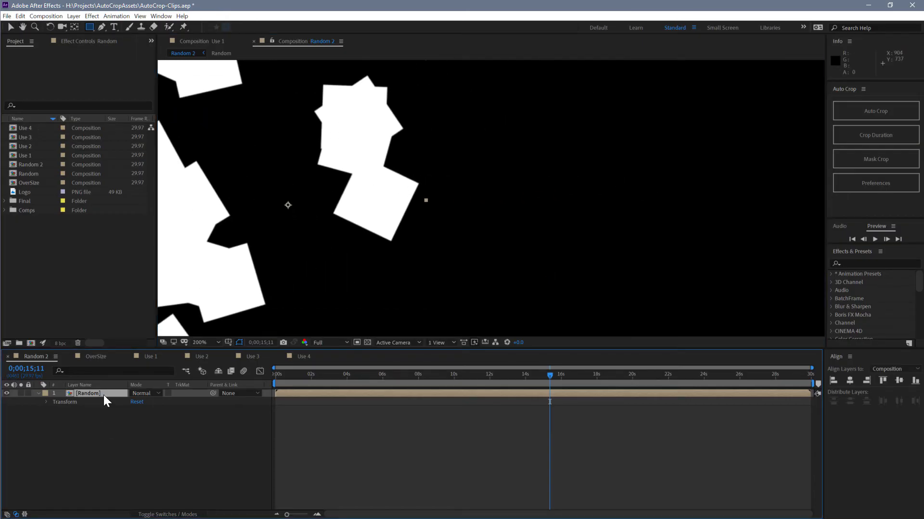
double_click(104, 394)
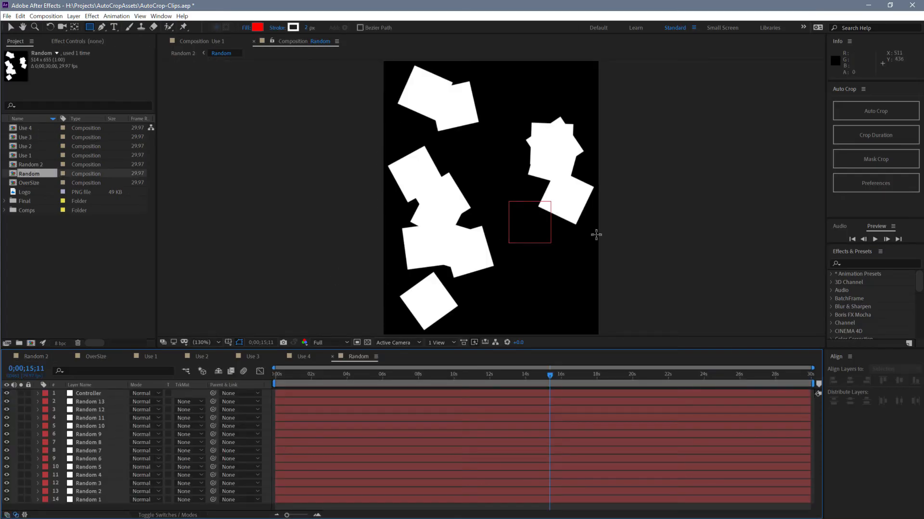
click(875, 184)
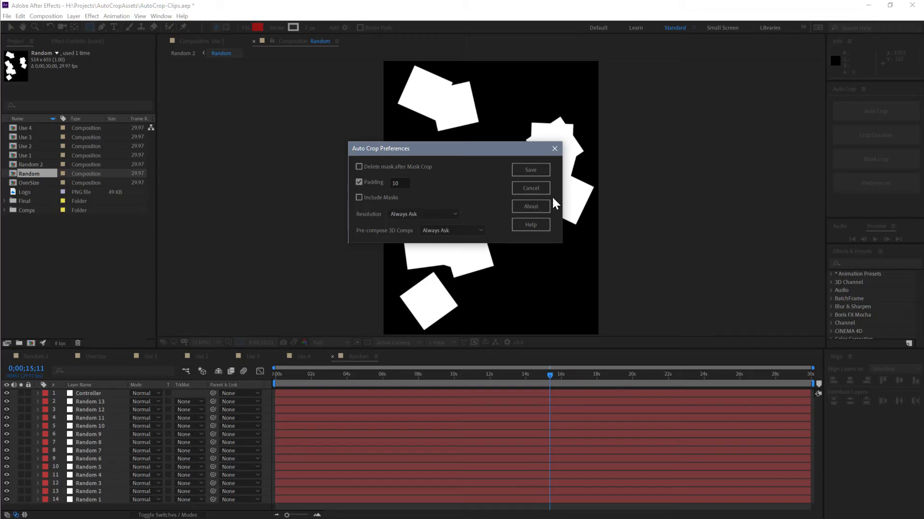
click(535, 188)
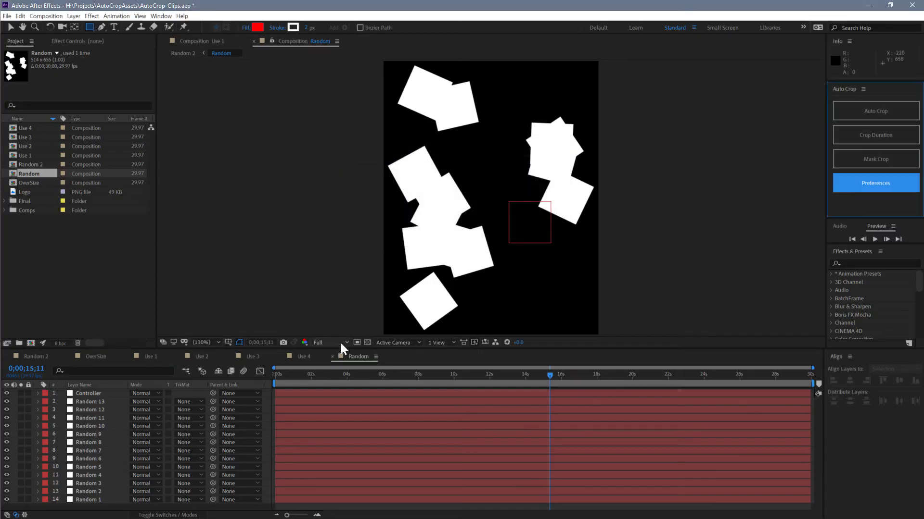
- Return to the Random 2 composition and set its preview resolution to Quarter
key(shift+period)
click(335, 345)
click(330, 387)
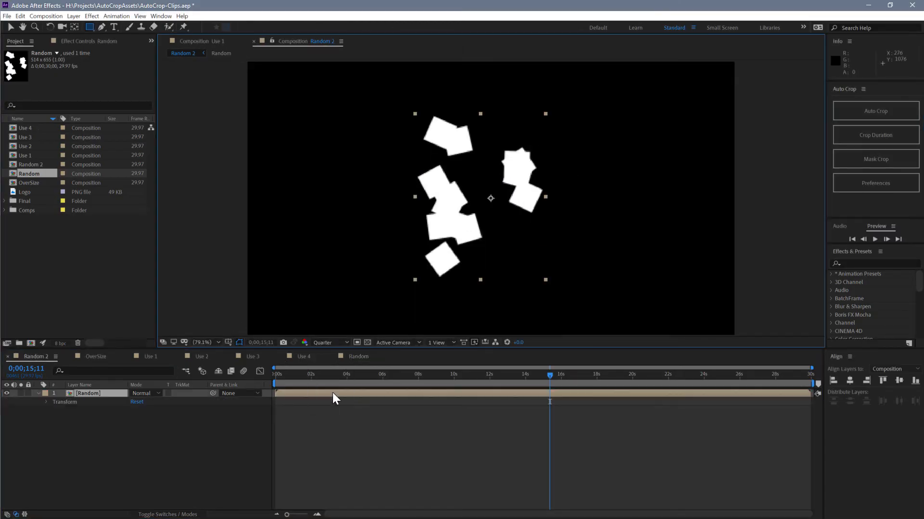
- Review the Auto Crop preferences unchanged and auto-crop the Random layer at the current resolution with the Fast option
click(863, 186)
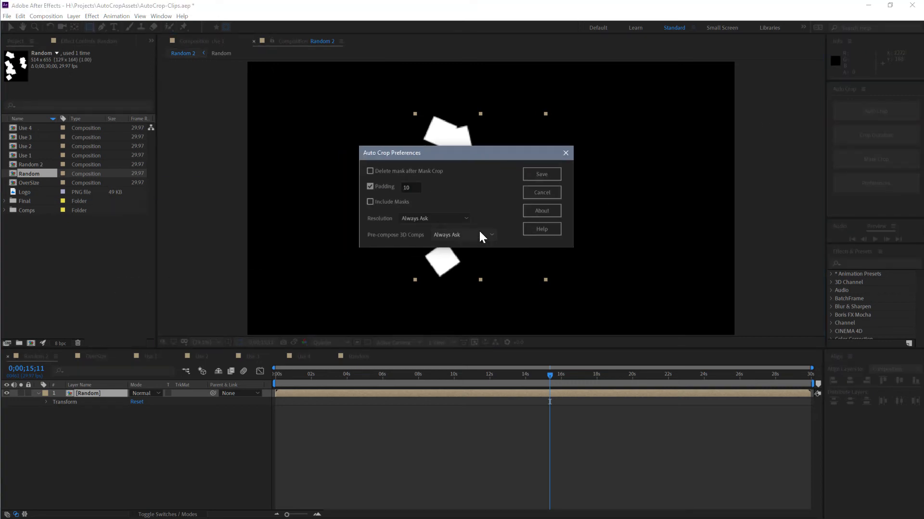
click(541, 197)
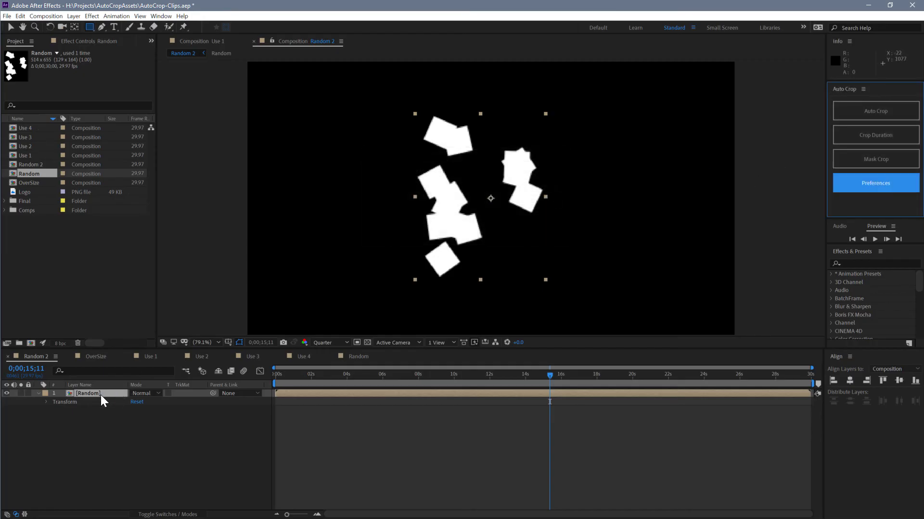
click(844, 110)
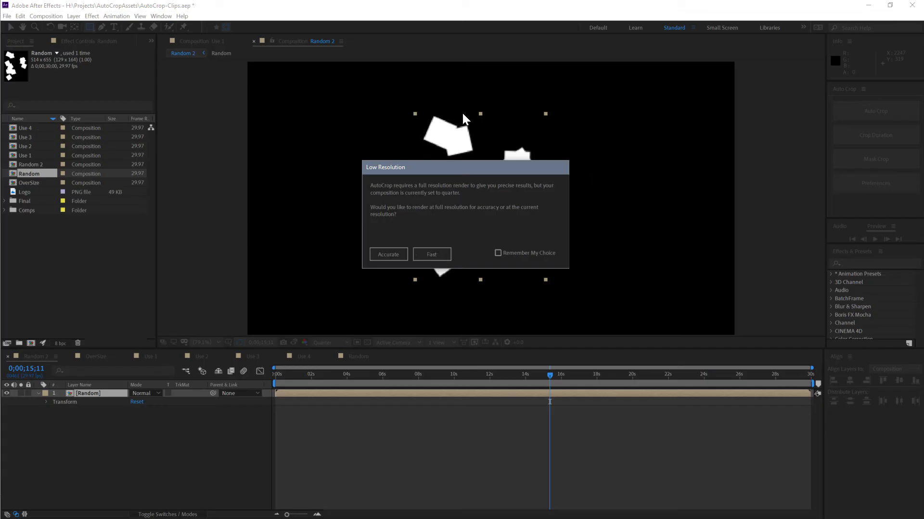
click(434, 255)
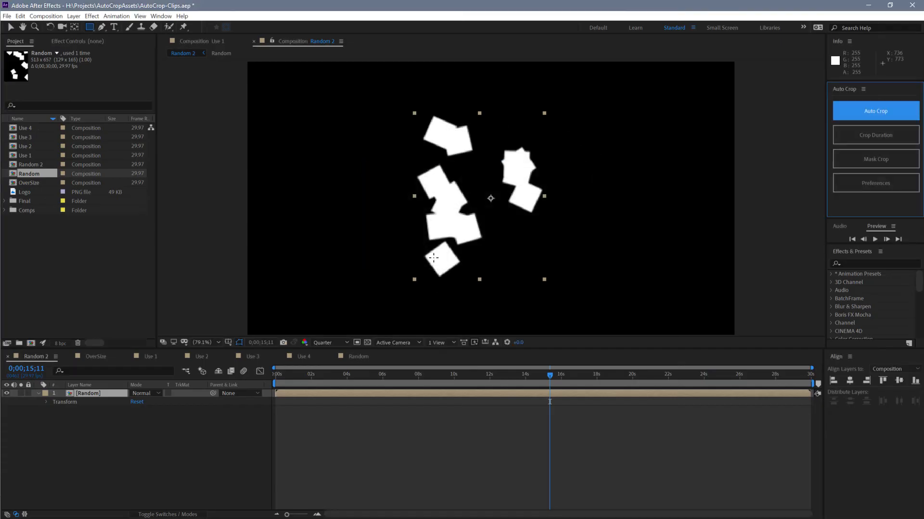
- Set the Random 2 composition's preview resolution to Full and open the nested Random composition
click(347, 342)
click(333, 361)
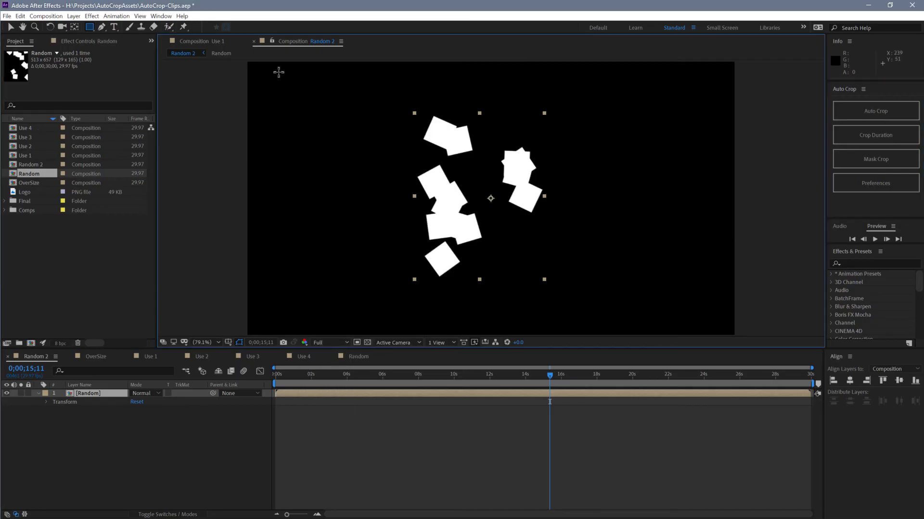
double_click(96, 393)
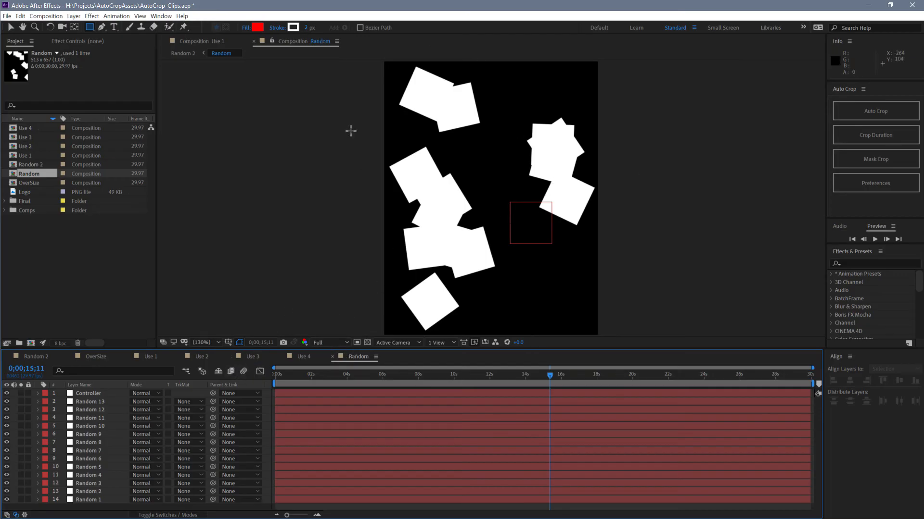
- Review the Resolution options in the Auto Crop preferences, trying Always Use Full Res, and leave without saving
click(875, 183)
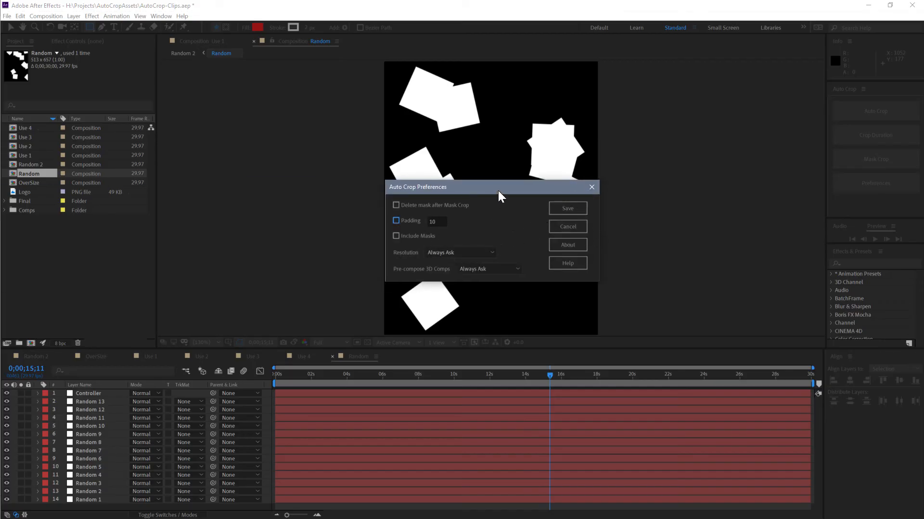
drag(497, 191, 362, 137)
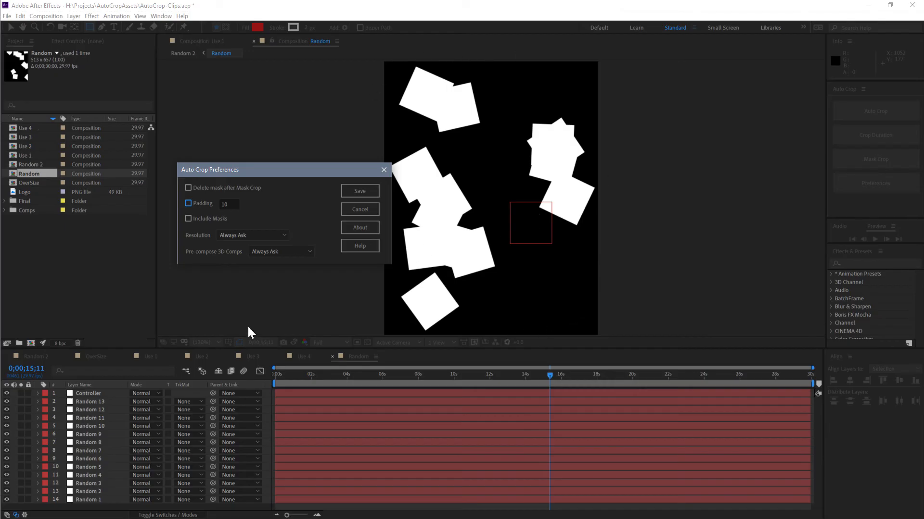
click(281, 235)
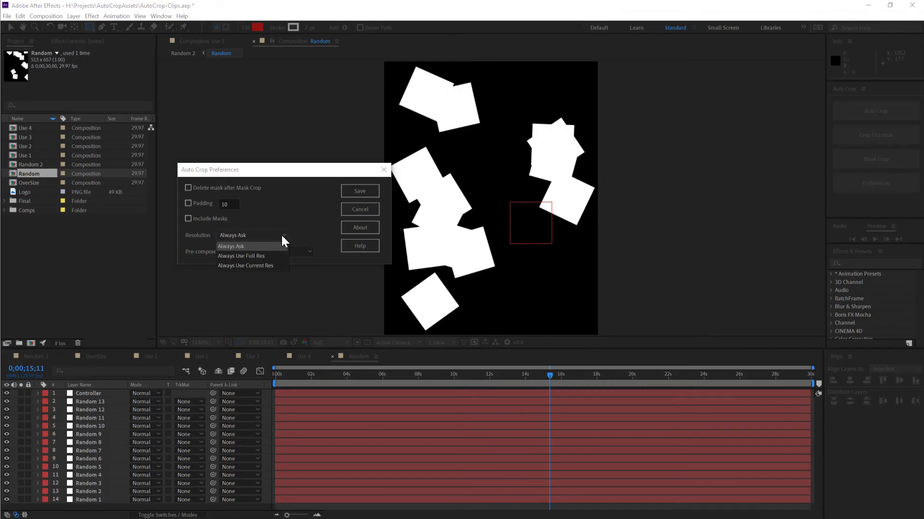
click(278, 236)
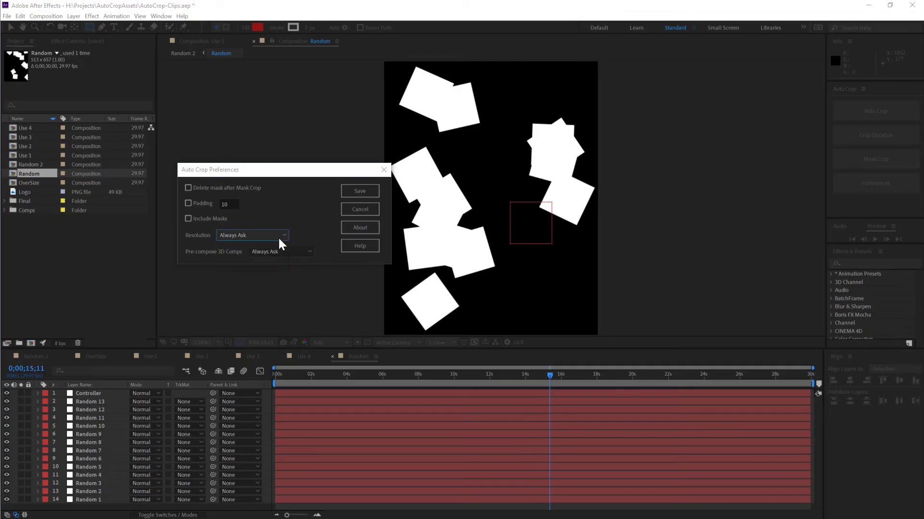
click(278, 237)
click(275, 249)
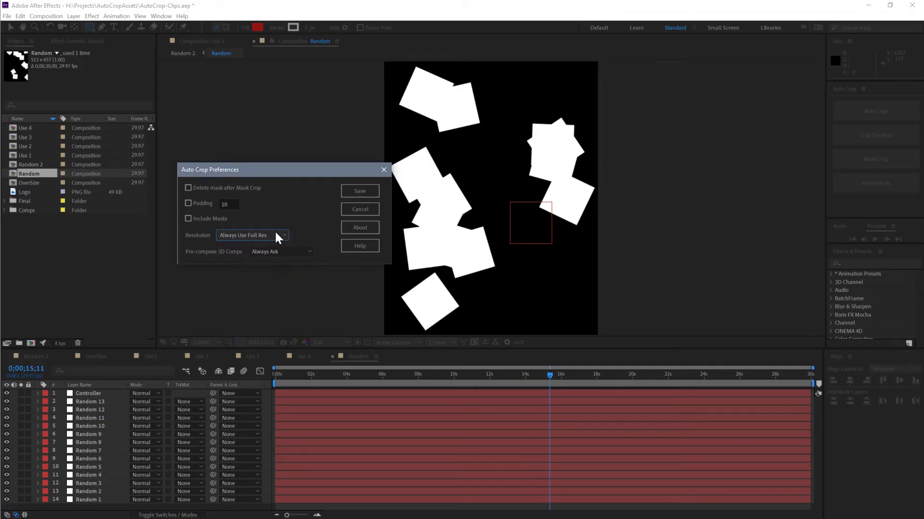
click(288, 239)
click(284, 236)
click(359, 209)
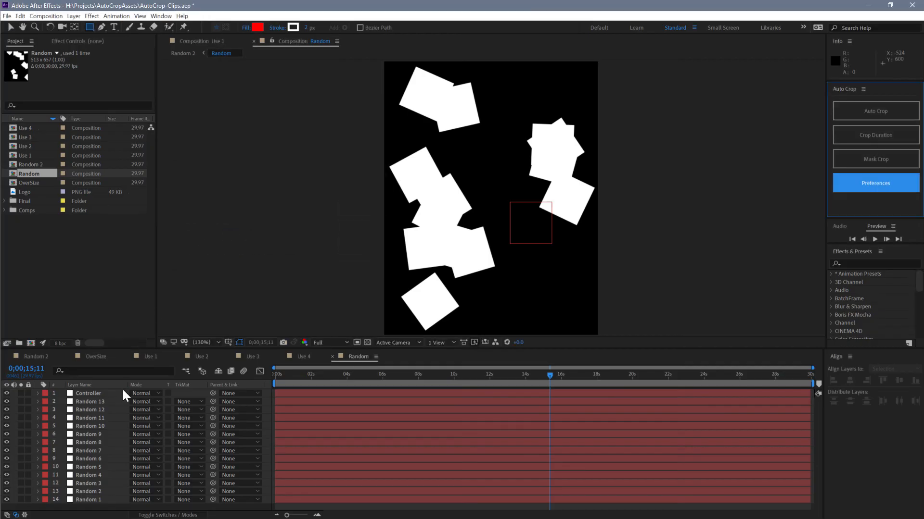
- Make all layers in the Random composition 3D, from Controller through Random 1
click(113, 403)
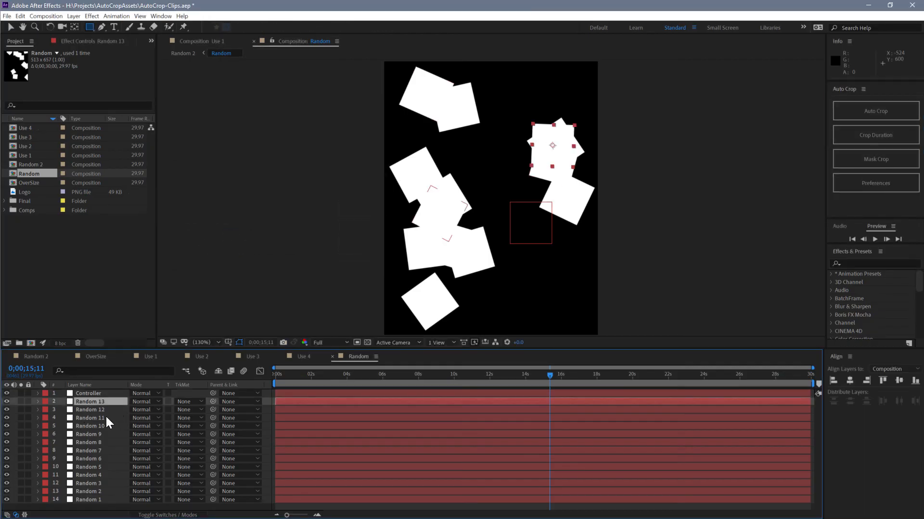
key(ctrl+a)
key(F4)
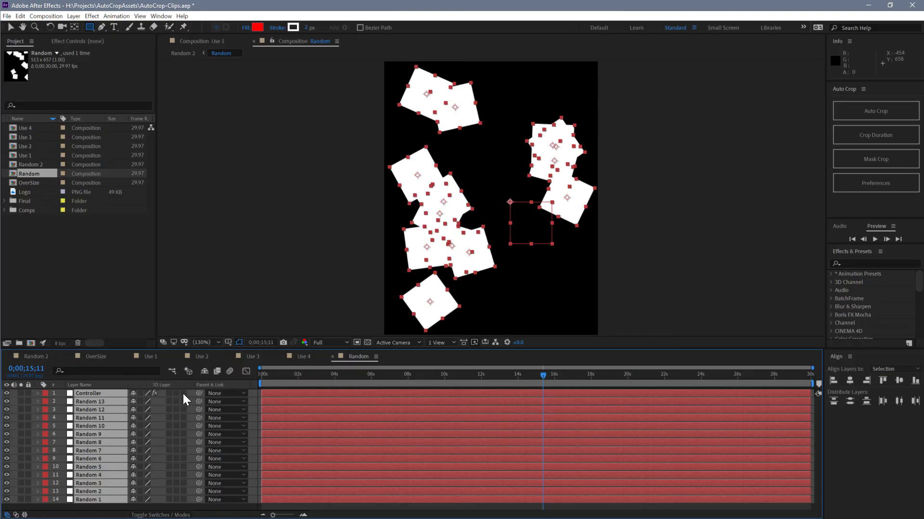
click(183, 394)
- Open the Random composition's settings after moving the current time to 0;00;08;26, and return to the Random 2 composition
drag(540, 378, 421, 374)
click(58, 16)
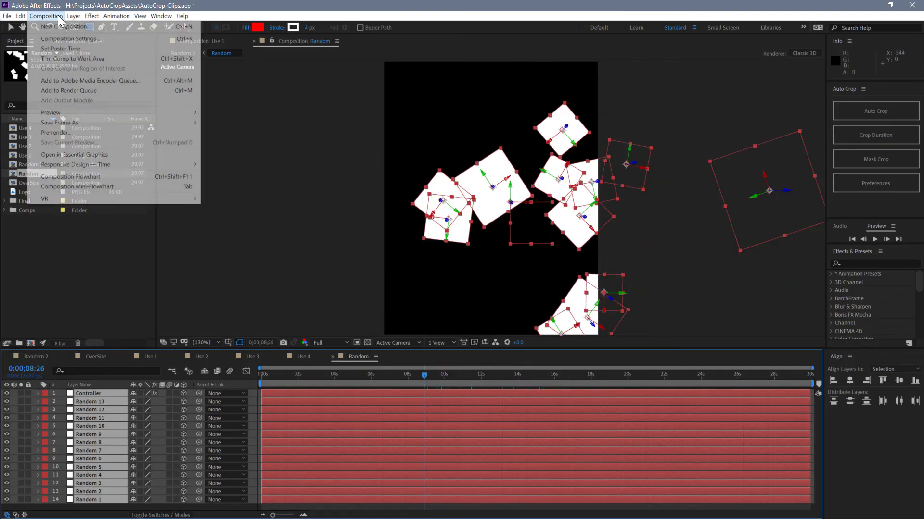
click(89, 40)
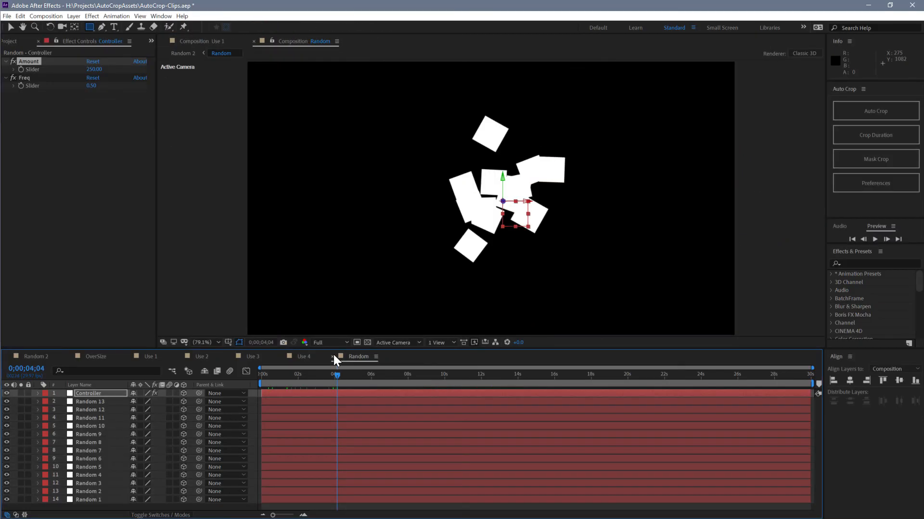
click(44, 355)
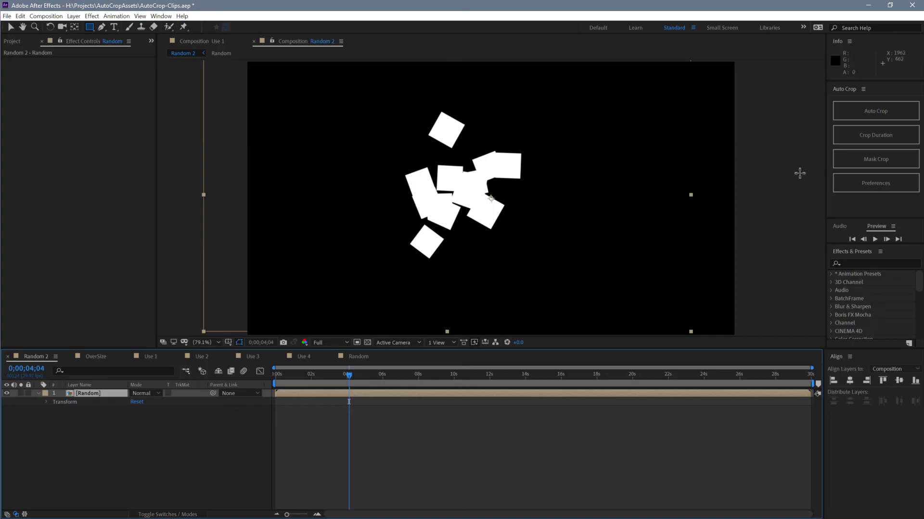
- Try to auto-crop the Random layer without pre-composing its 3D contents, and undo the crop
click(888, 115)
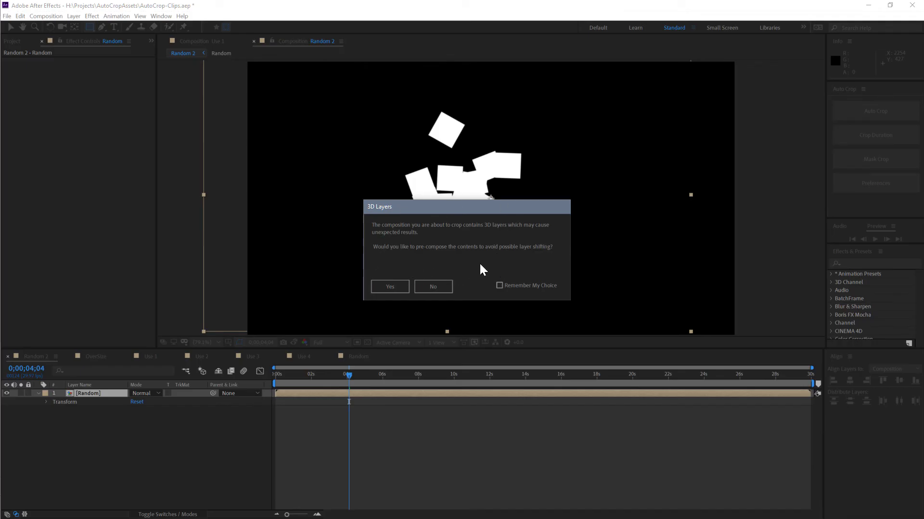
click(438, 290)
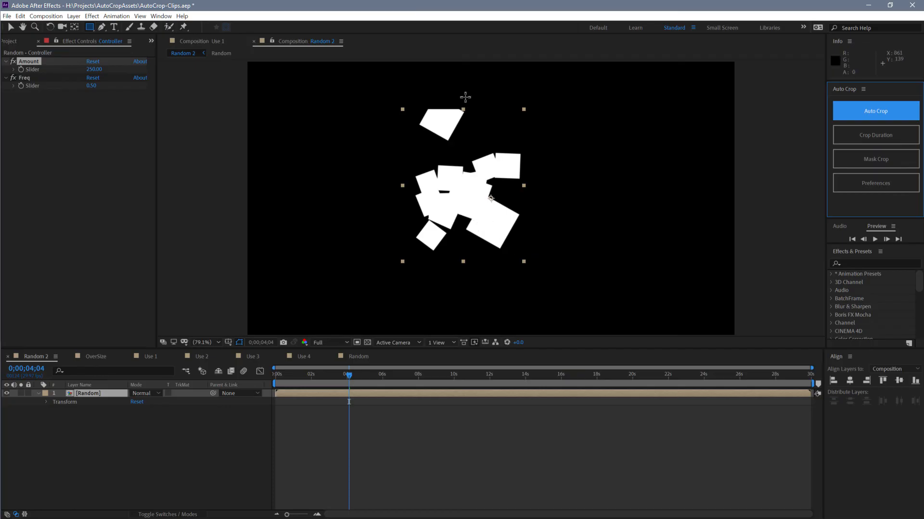
key(ctrl+z)
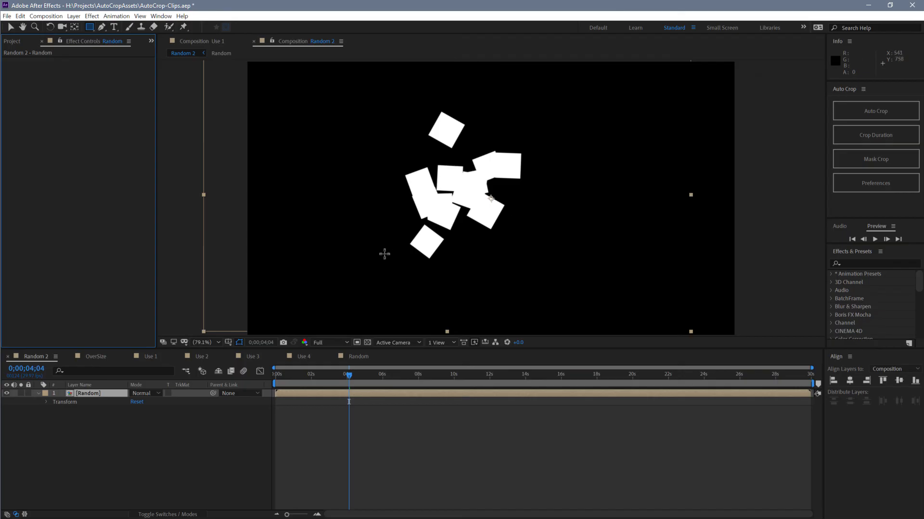
- Auto-crop the Random layer with its 3D contents pre-composed, and inspect the cropped composition and its nested Random composition
click(877, 113)
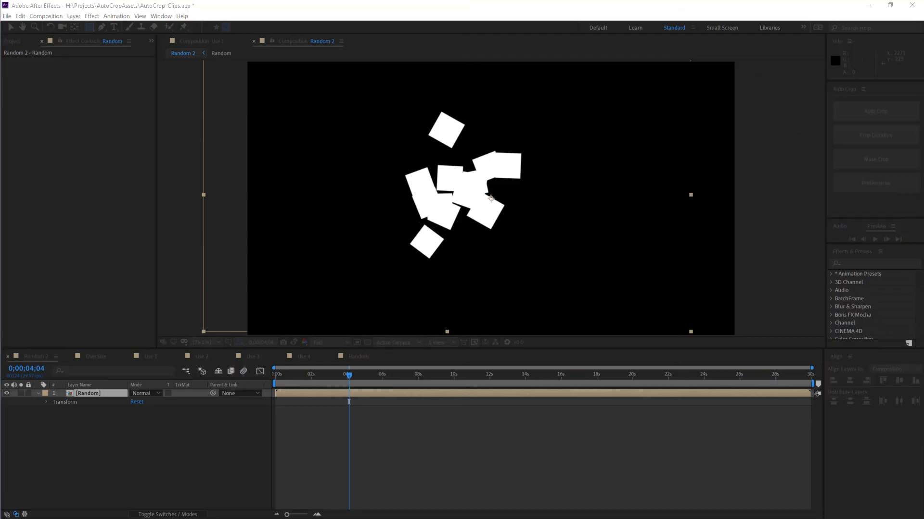
click(504, 264)
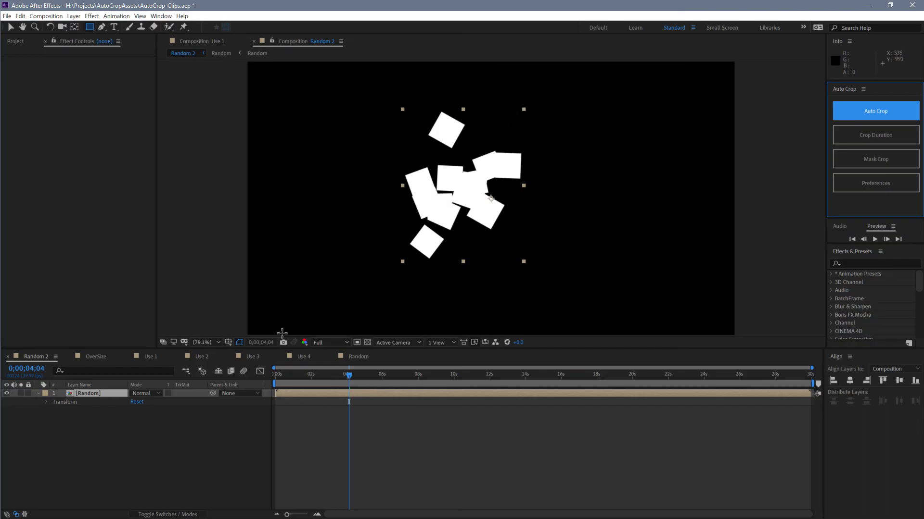
click(361, 357)
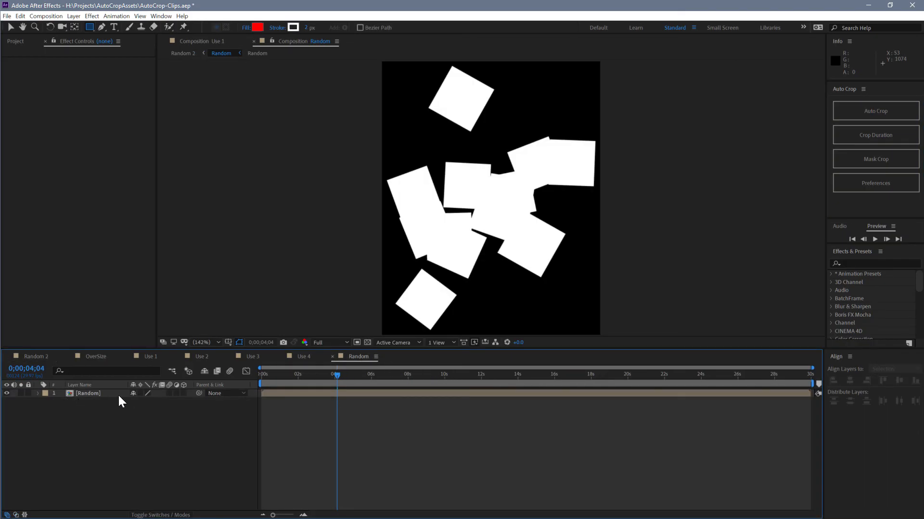
double_click(94, 394)
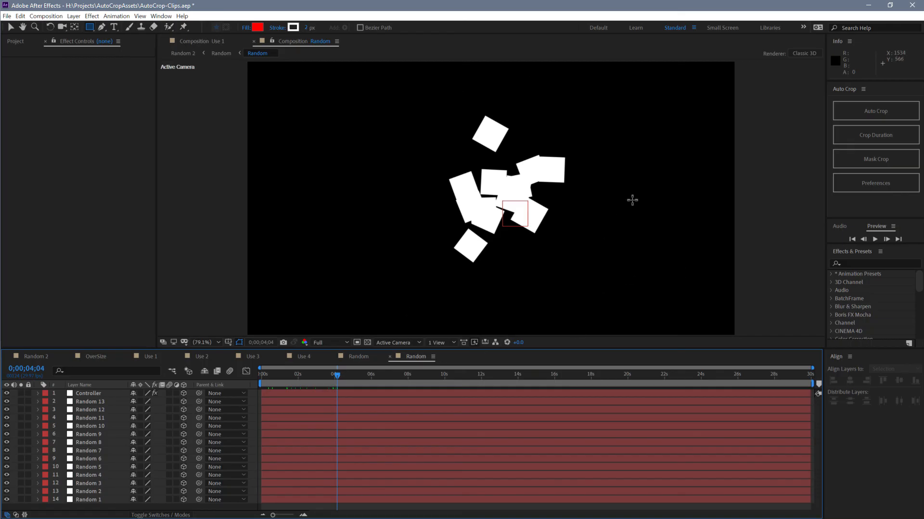
click(347, 360)
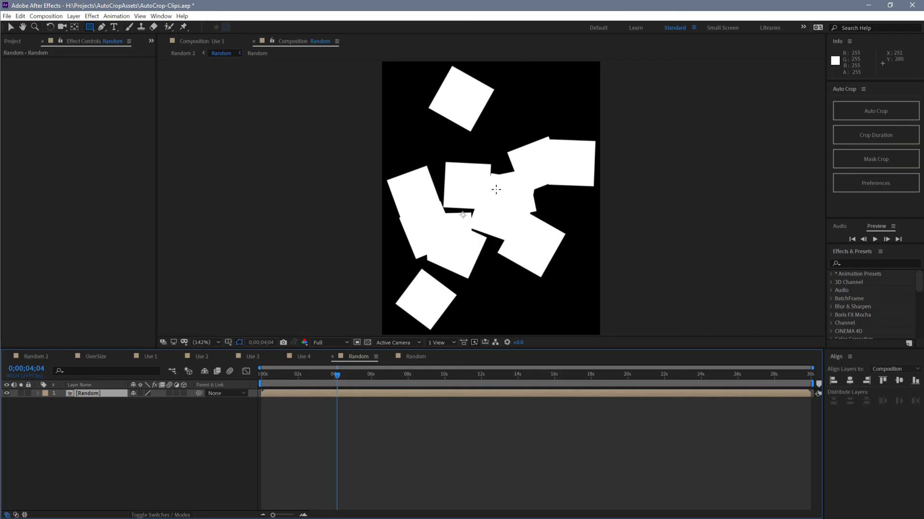
- Save the Auto Crop preferences with Pre-compose 3D Comps set to Always Pre-compose, and activate the Selection tool
click(898, 114)
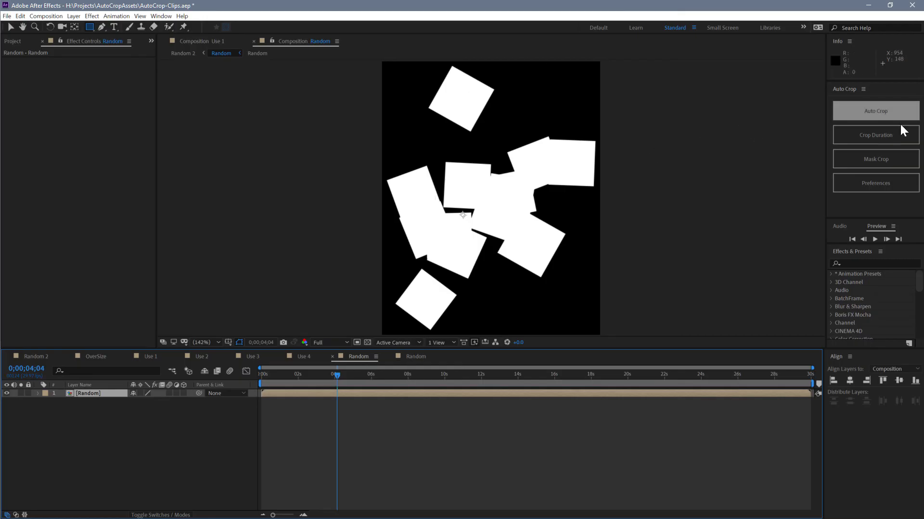
click(887, 182)
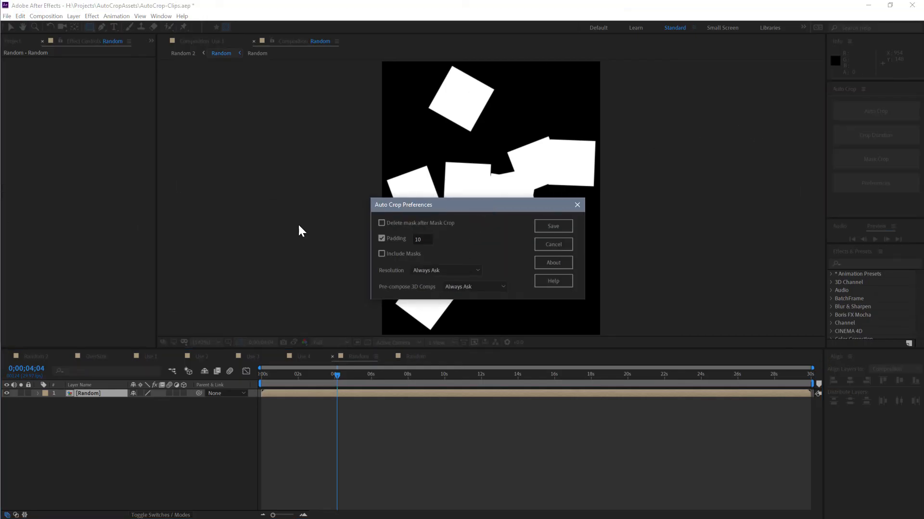
click(447, 288)
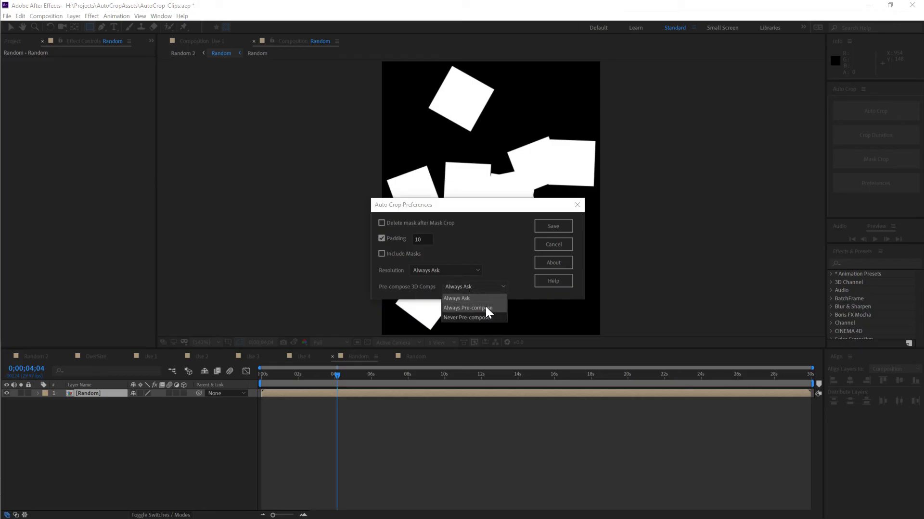
click(484, 308)
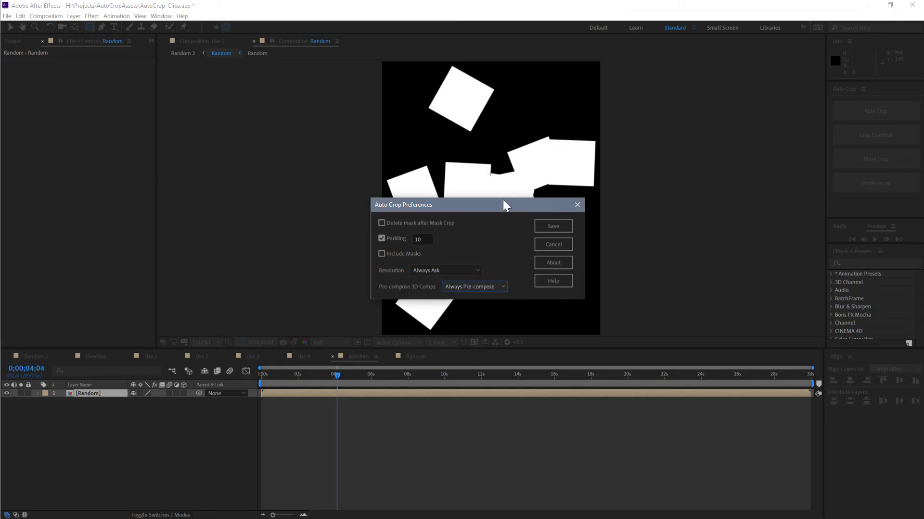
drag(503, 201, 414, 186)
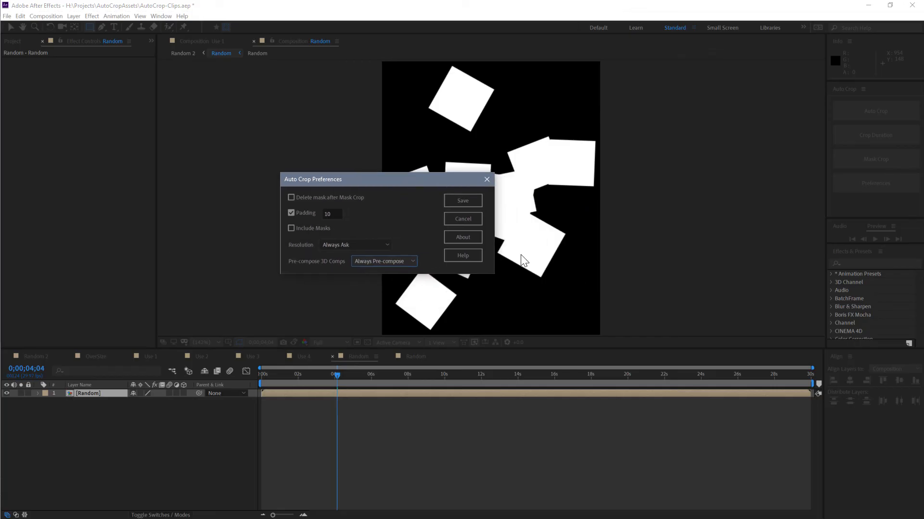
click(463, 201)
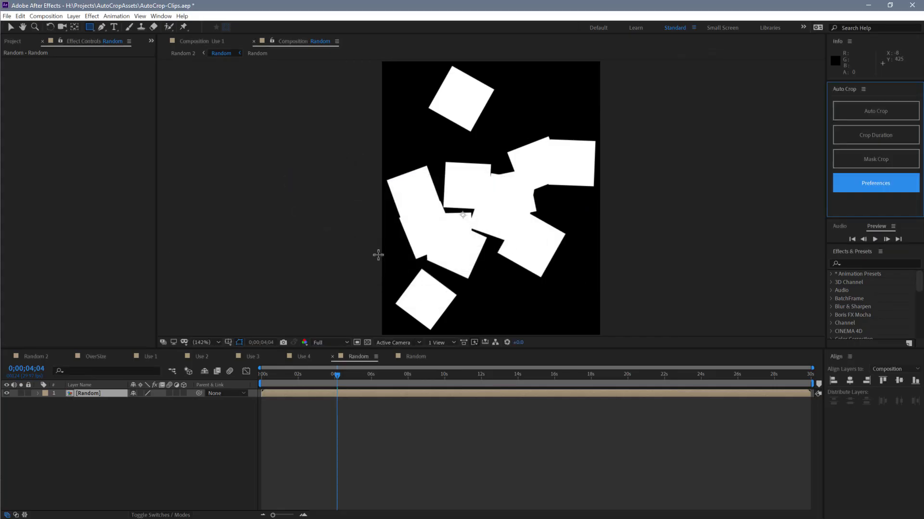
click(669, 198)
key(v)
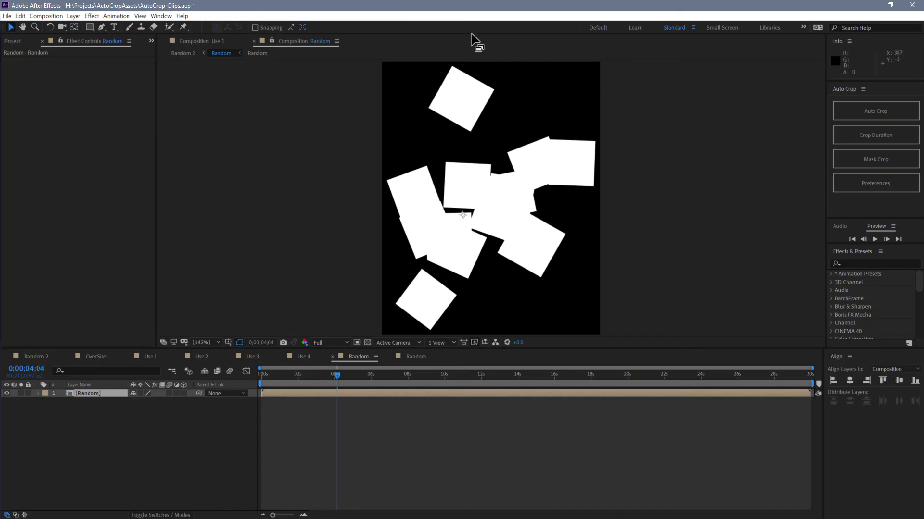